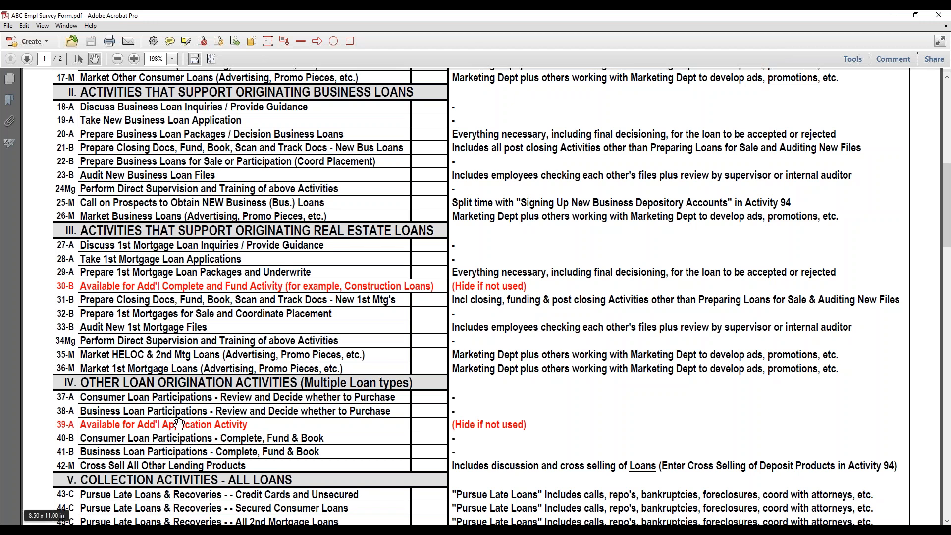
scroll(180, 424, down, 3)
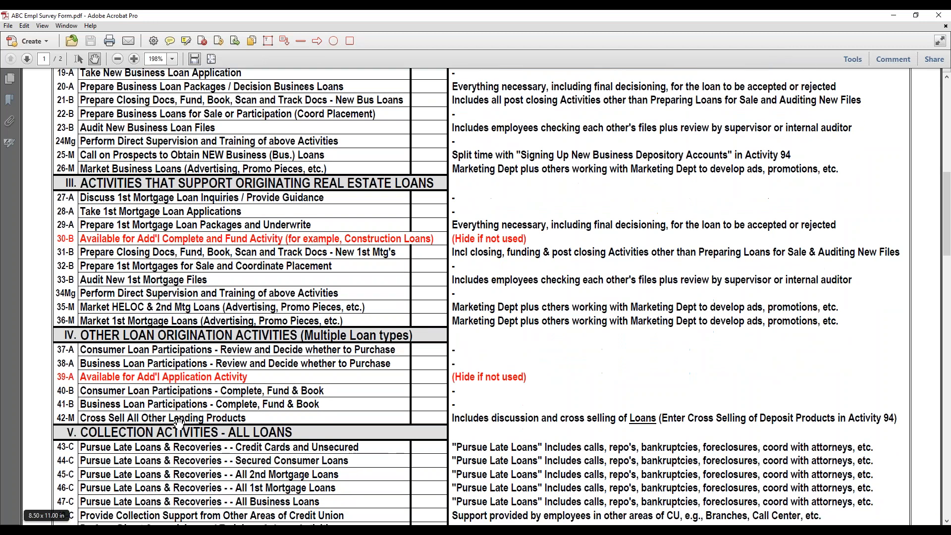
scroll(179, 424, down, 1)
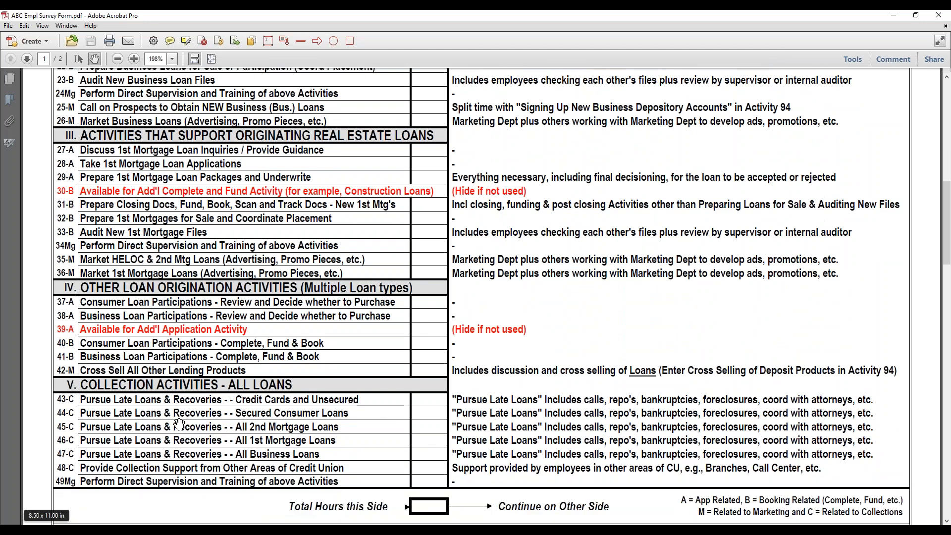
scroll(180, 424, down, 13)
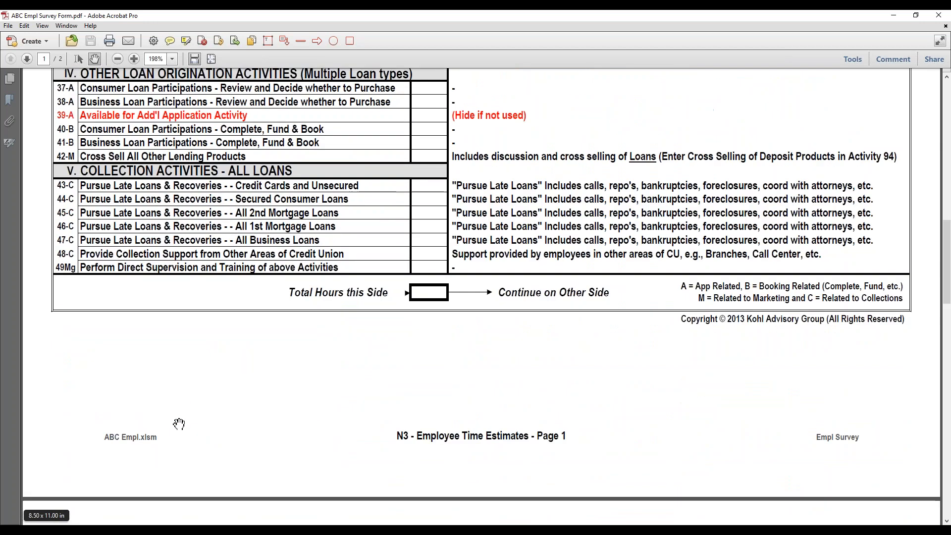
scroll(179, 424, down, 12)
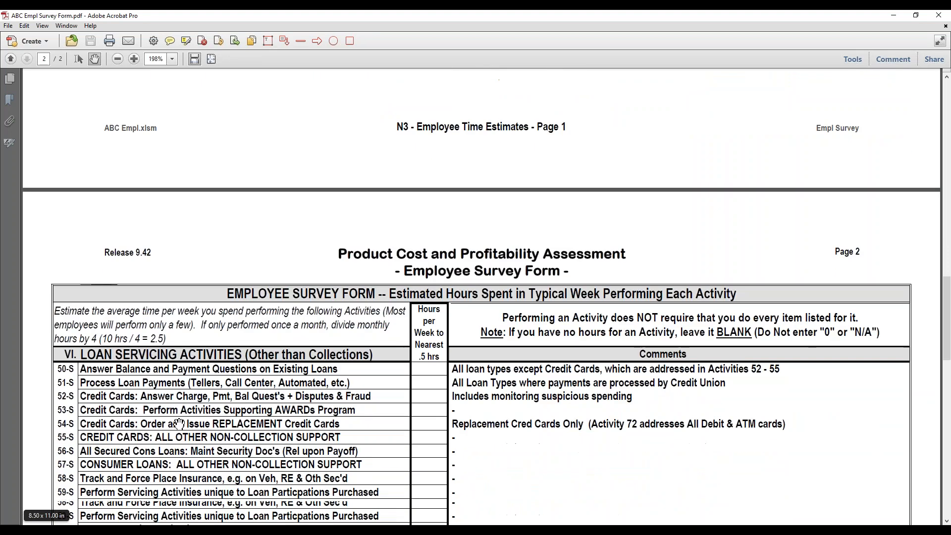
scroll(179, 424, down, 7)
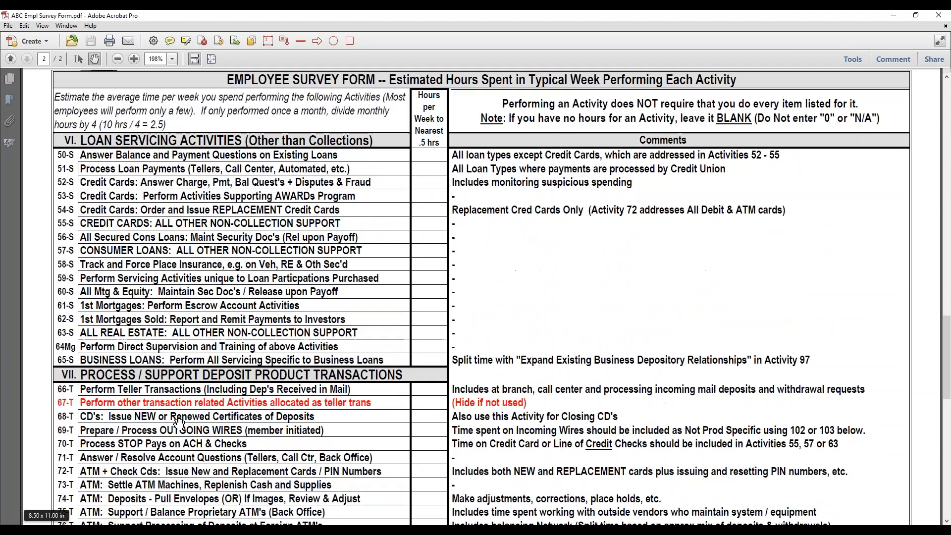
scroll(179, 424, down, 2)
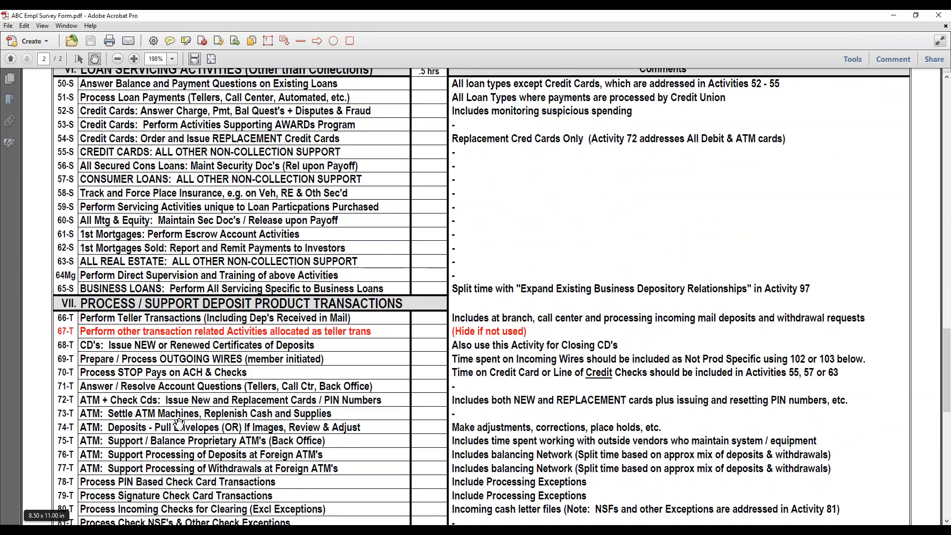
scroll(179, 424, down, 7)
scroll(179, 424, down, 7)
scroll(179, 424, down, 2)
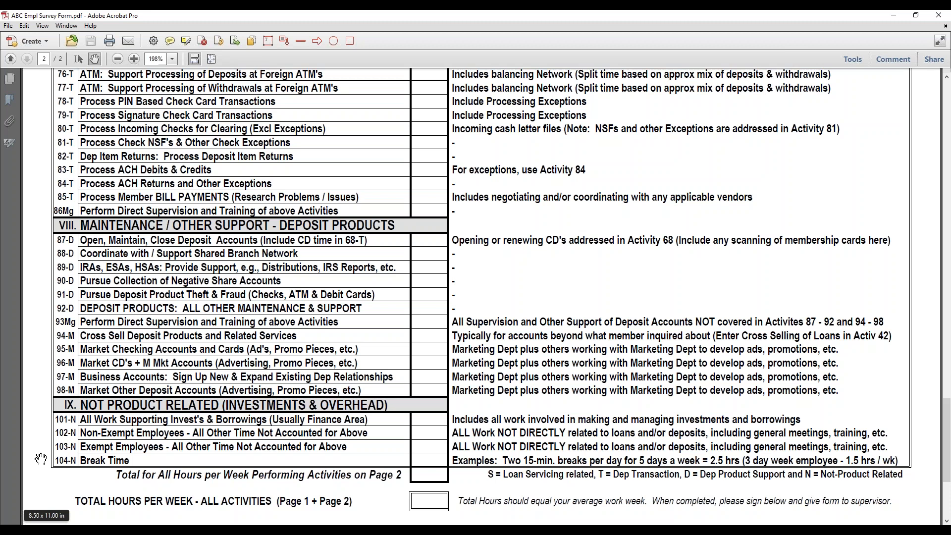
scroll(40, 459, up, 10)
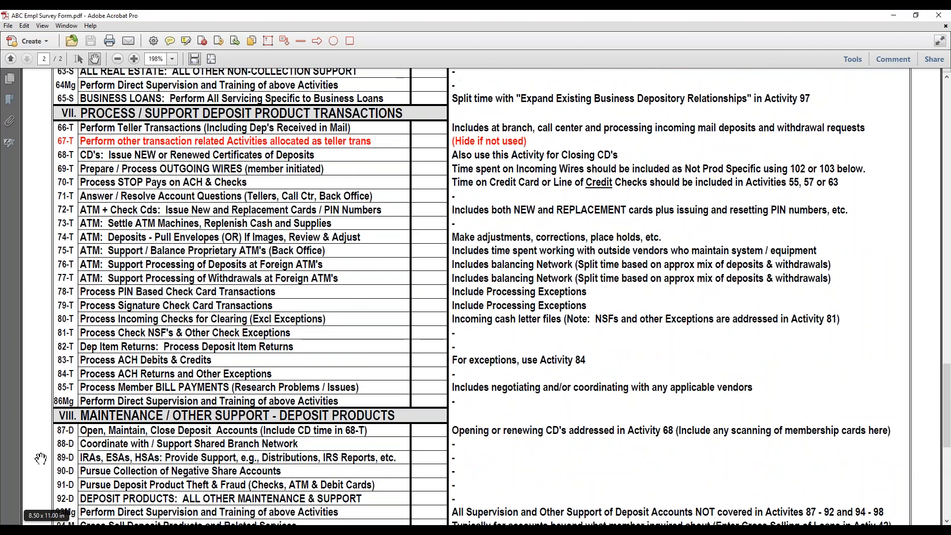
scroll(41, 458, up, 11)
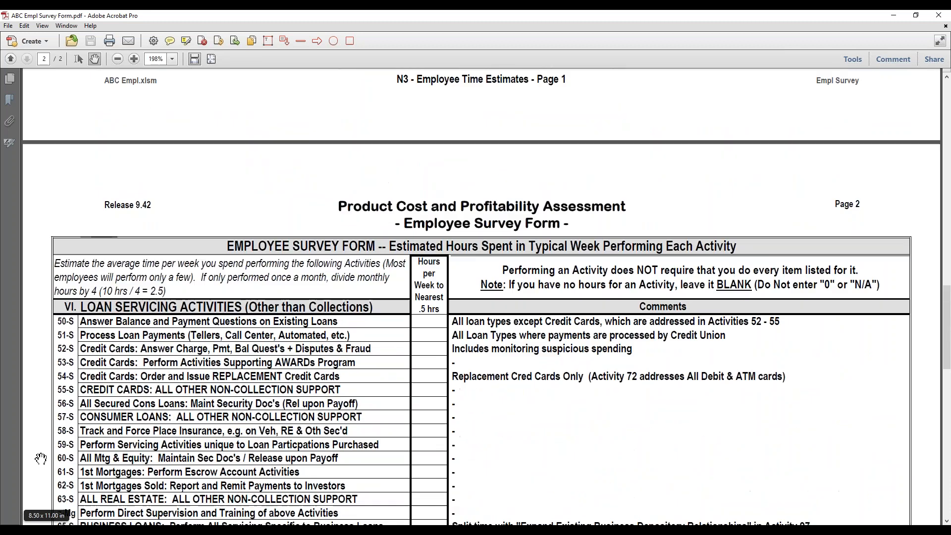
scroll(40, 458, up, 11)
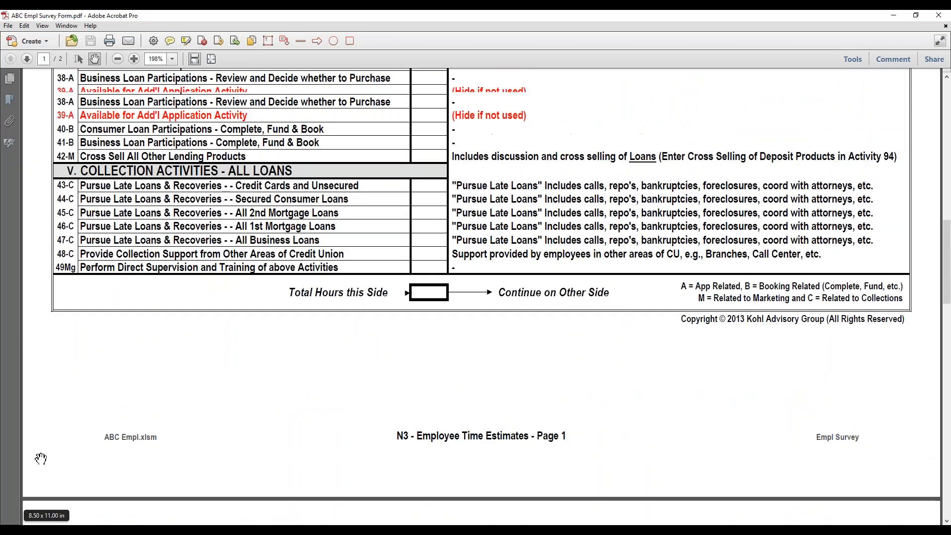
scroll(40, 459, up, 11)
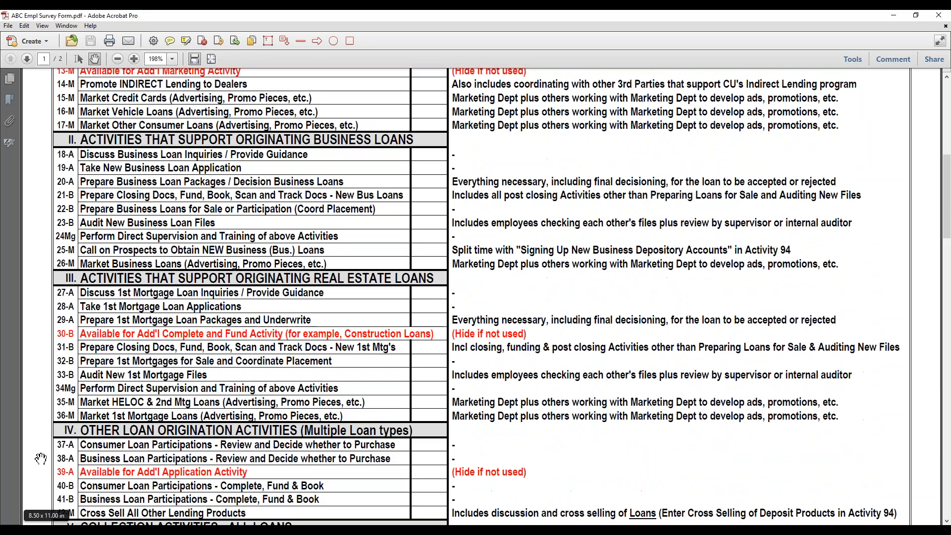
scroll(40, 459, up, 7)
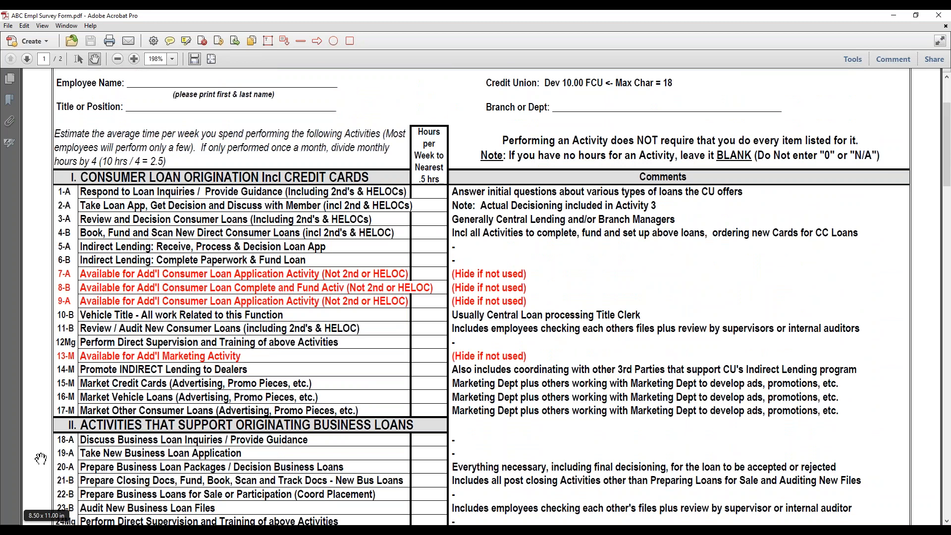
Step: Sign in to Kohl Direct with the employee's username and password, then begin a Sample FCU time survey
key(alt+Tab)
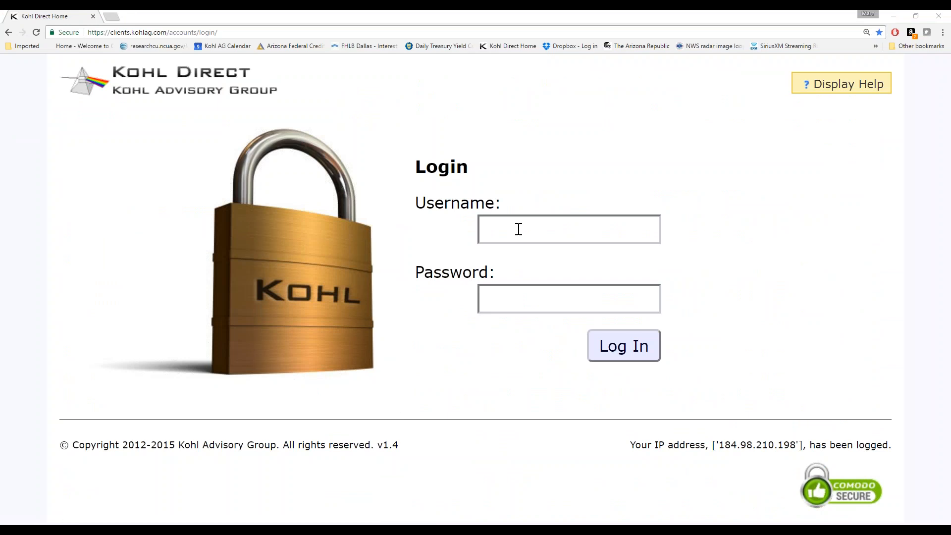
click(518, 229)
text(samaz)
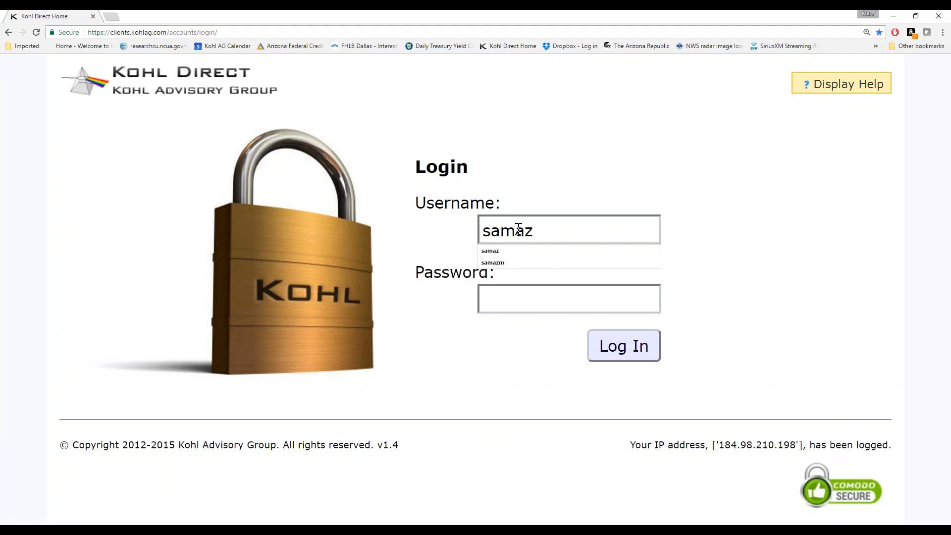
key(Tab)
text(*****)
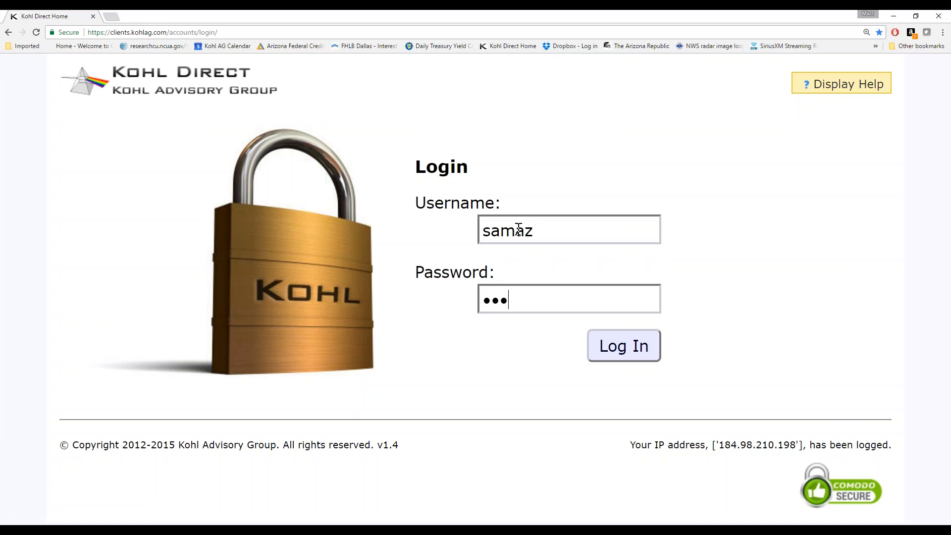
key(Return)
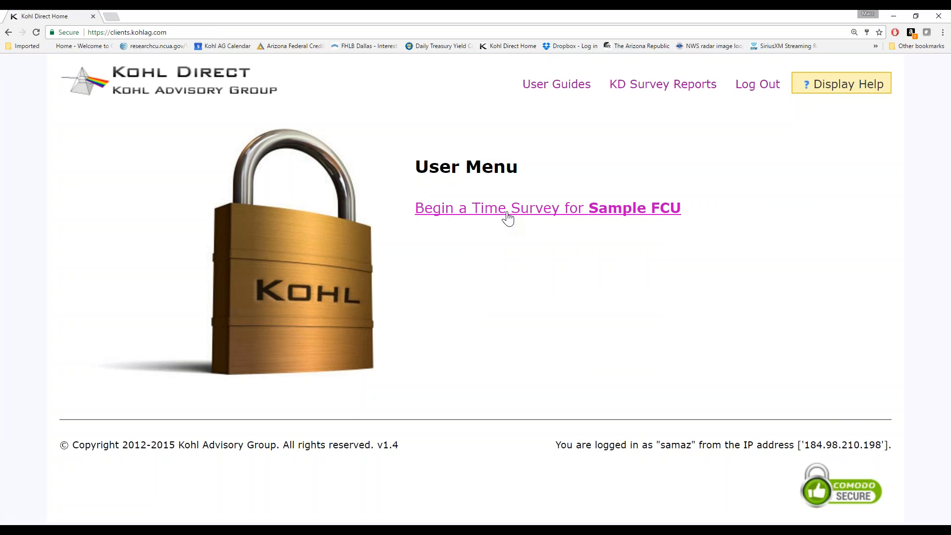
click(507, 218)
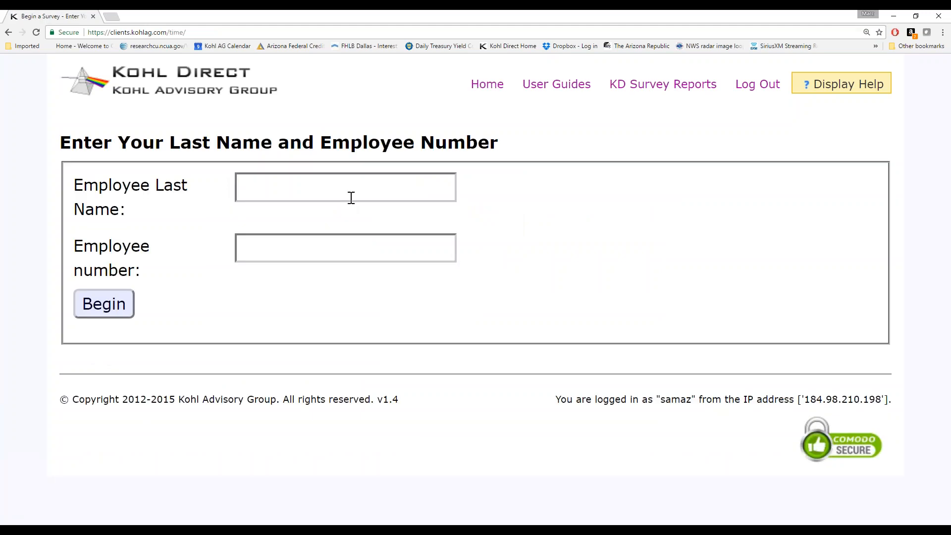
Step: Enter the employee's last name and employee number to open their Sr. Teller survey form
text(aldaz)
key(Tab)
text(1039)
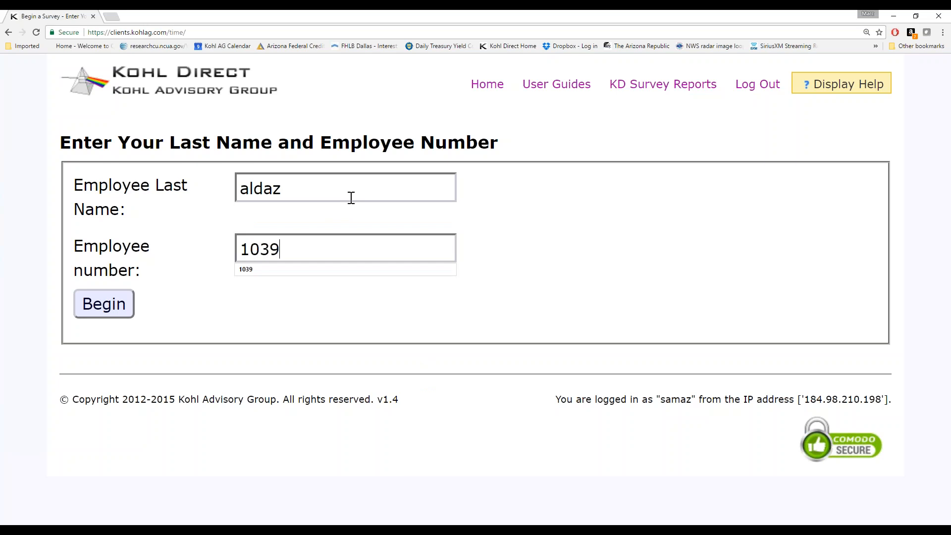
key(Return)
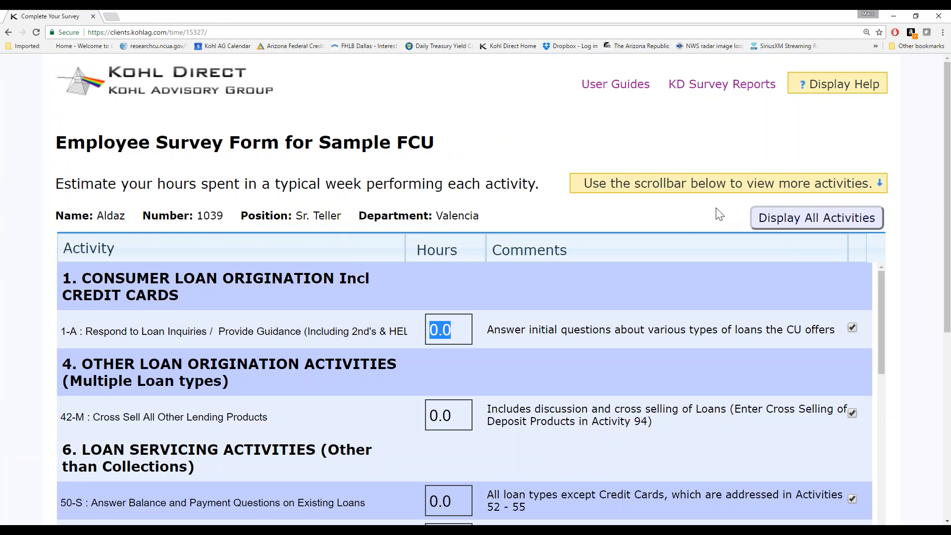
Step: Switch the survey form to display all activities instead of only checked ones
mouse_move(947, 224)
mouse_down()
mouse_move(948, 383)
mouse_move(941, 213)
mouse_up()
drag(883, 298, 891, 253)
drag(94, 216, 127, 216)
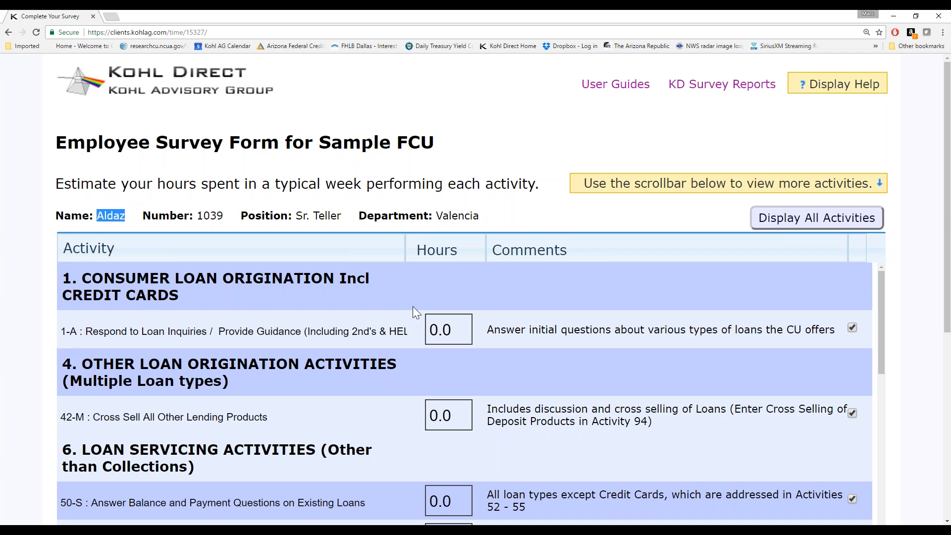
click(785, 222)
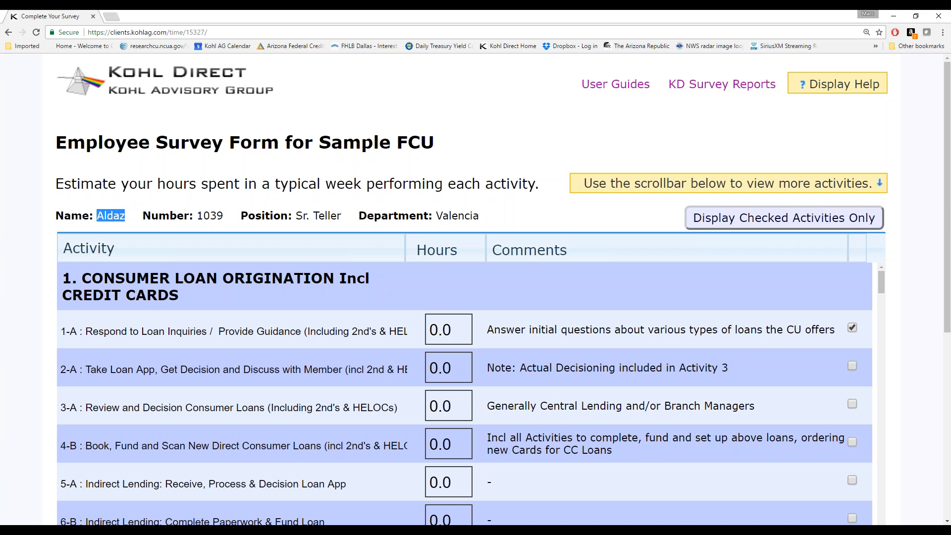
click(804, 221)
click(804, 222)
scroll(845, 410, down, 1)
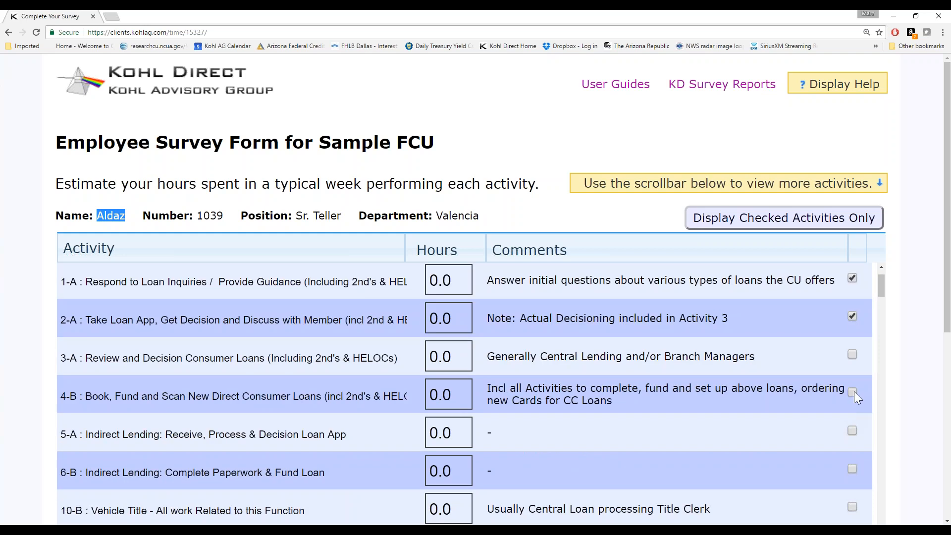
click(761, 225)
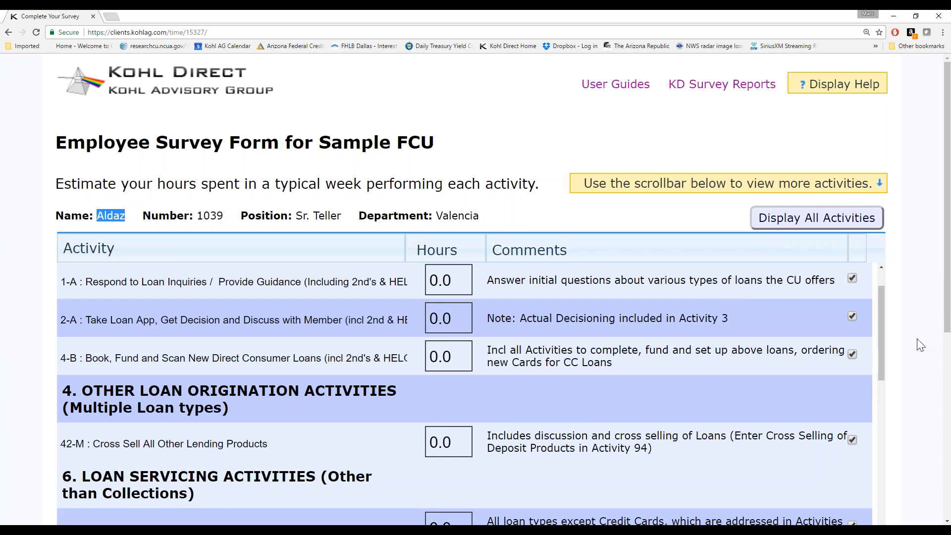
Step: Enter 10 hours for 1-A, 10 for 2-A and 5 for 4-B
drag(947, 214, 947, 268)
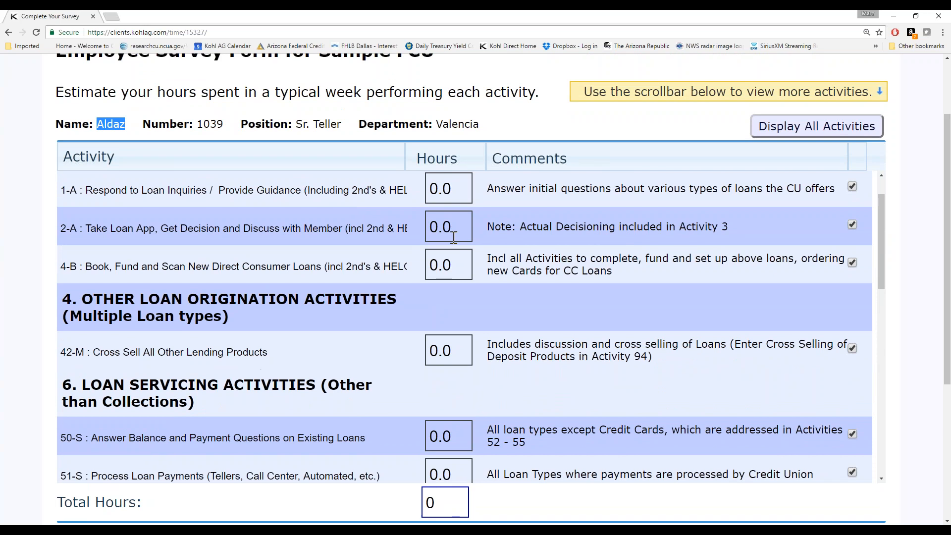
click(454, 188)
text(20)
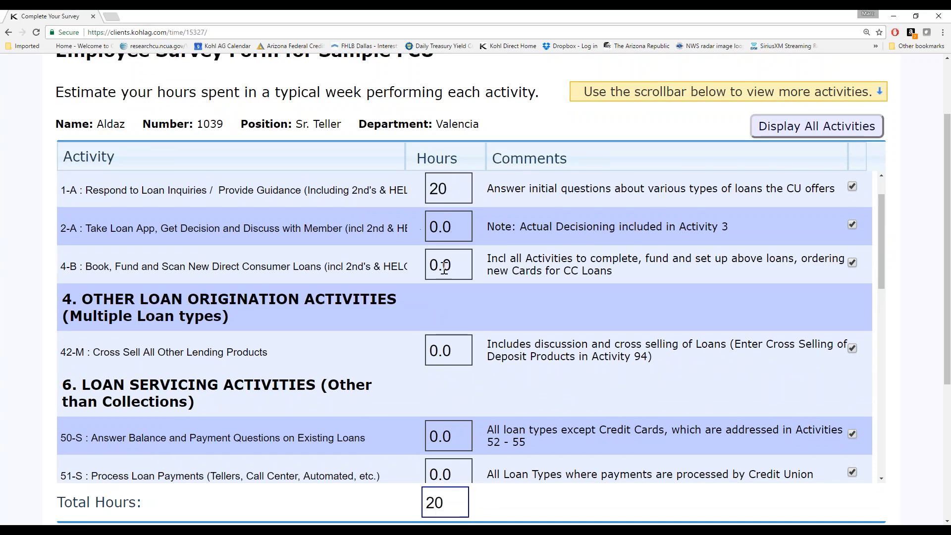
drag(451, 227, 427, 226)
text(10)
drag(454, 267, 420, 266)
text(5)
drag(460, 187, 427, 188)
text(01)
click(443, 260)
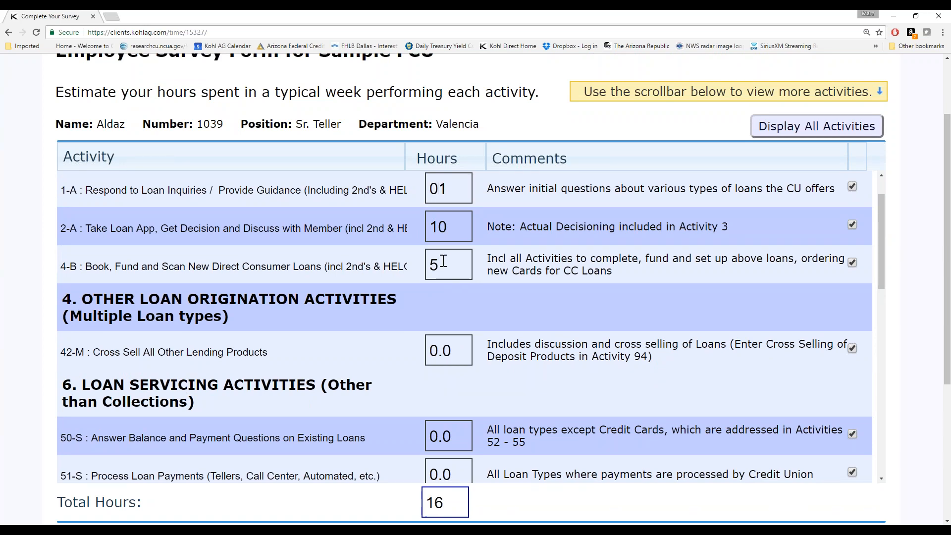
key(Tab)
drag(459, 187, 414, 193)
text(10)
Step: Set 50-S to 5 hours and 52-S to 1 hour
scroll(533, 343, down, 3)
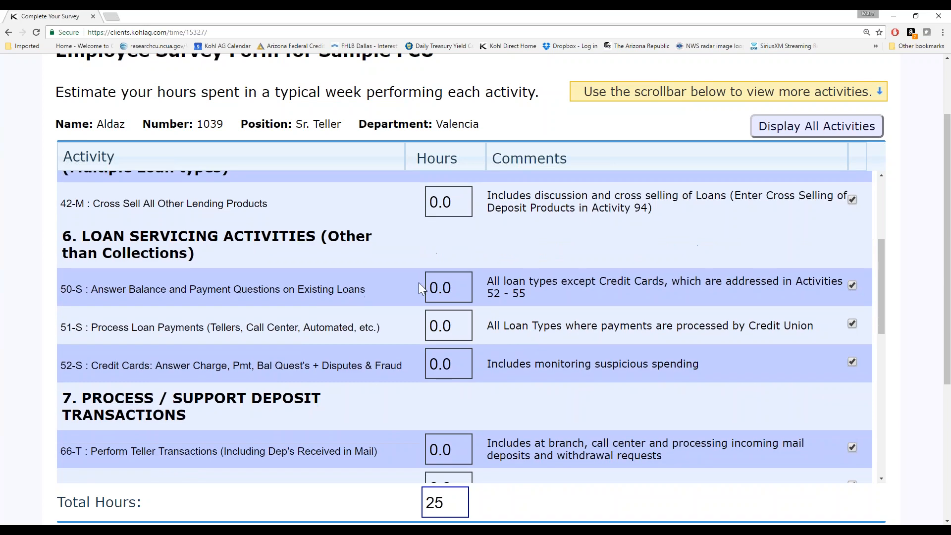
click(459, 289)
double_click(459, 289)
text(5)
click(453, 358)
double_click(436, 364)
text(1)
Step: Uncheck activities 66-T through 70-T and give 71-T 2 hours
scroll(434, 369, down, 1)
scroll(434, 369, down, 4)
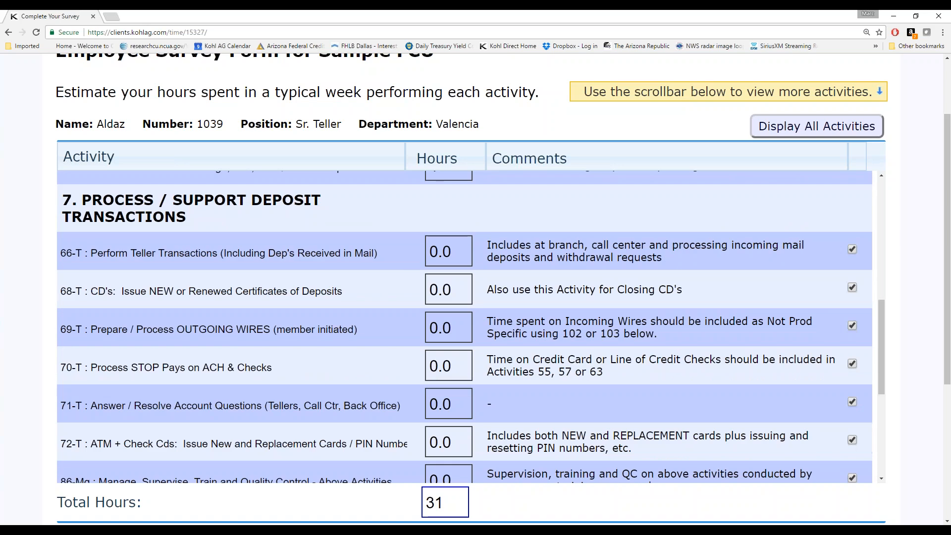
click(852, 249)
click(852, 287)
click(852, 325)
click(852, 363)
click(454, 409)
drag(454, 409, 411, 407)
text(2)
key(Tab)
scroll(418, 417, down, 2)
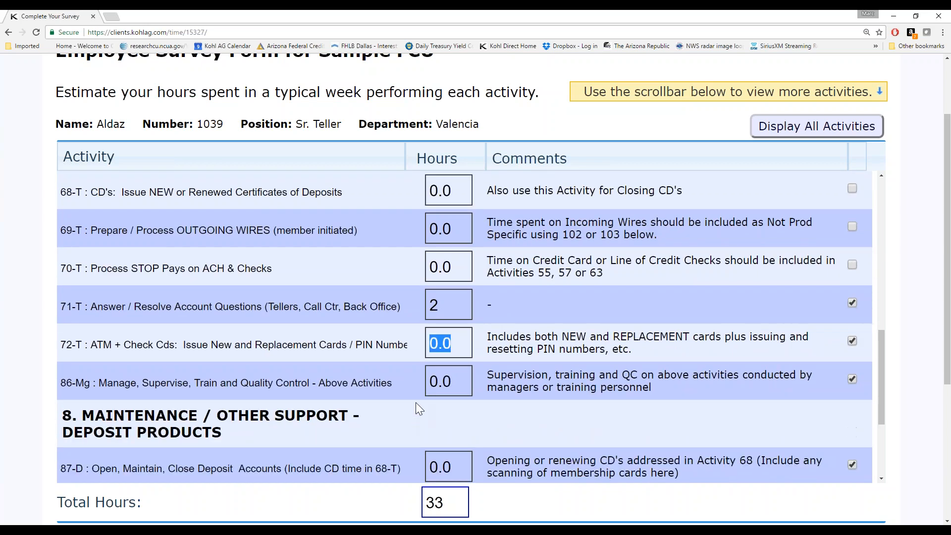
Step: Enter 5 hours for 87-D, 2 for 102-N and 1 for 104-N
click(467, 304)
scroll(469, 350, down, 3)
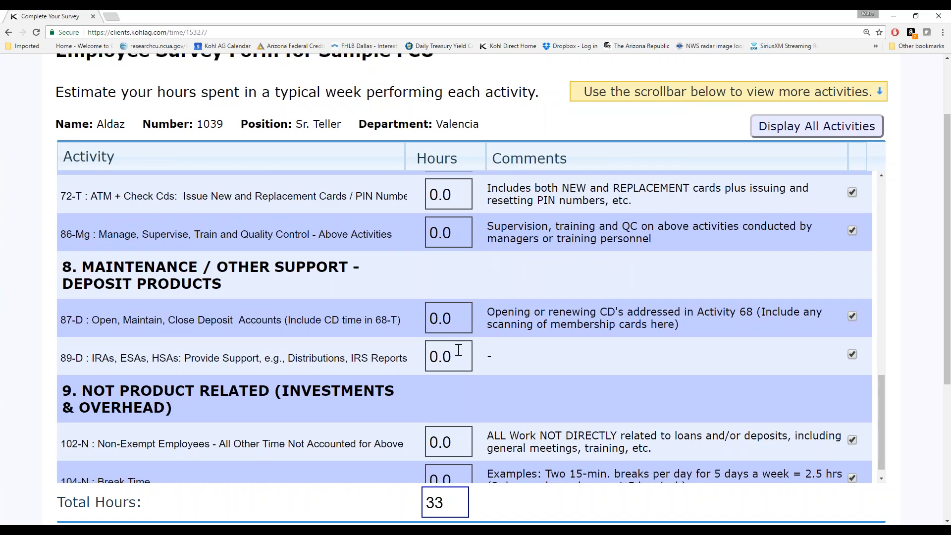
scroll(459, 350, down, 2)
click(453, 253)
text(5)
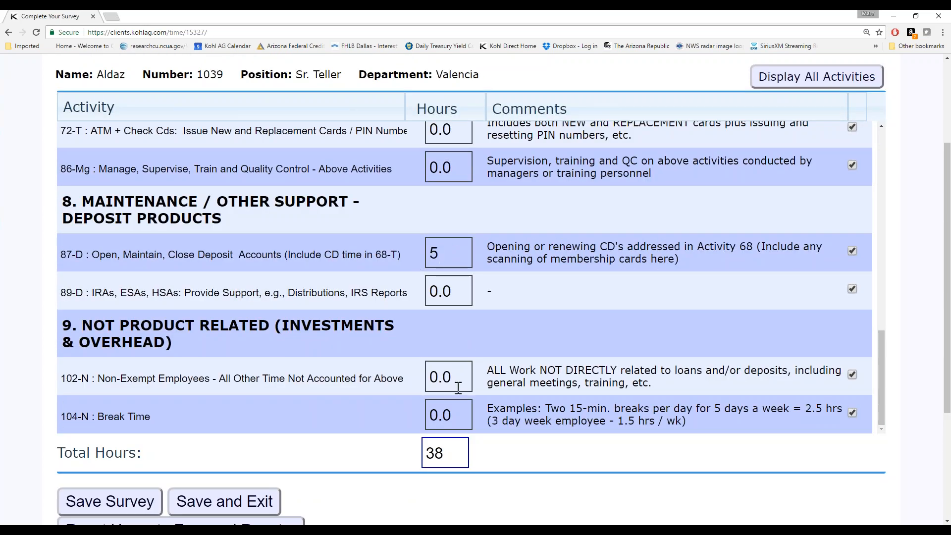
scroll(458, 387, down, 1)
click(422, 328)
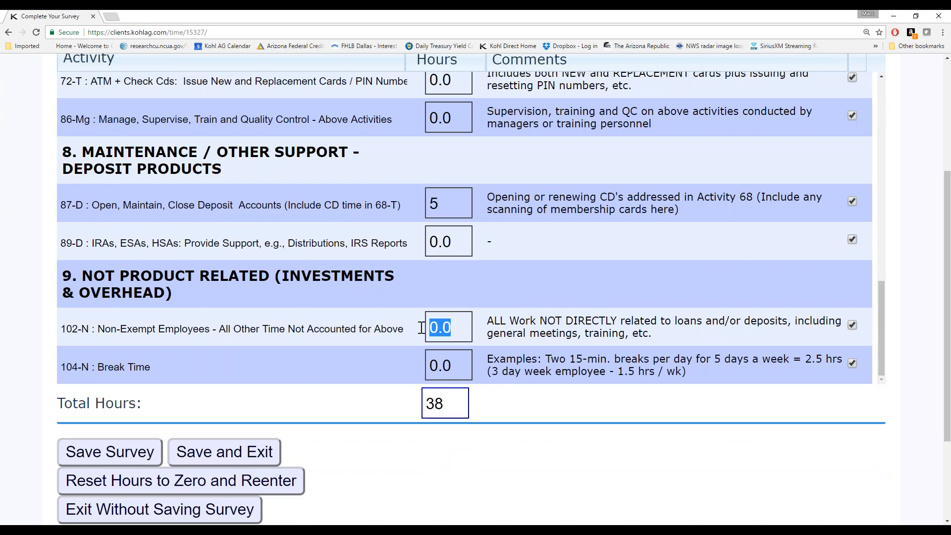
text(2)
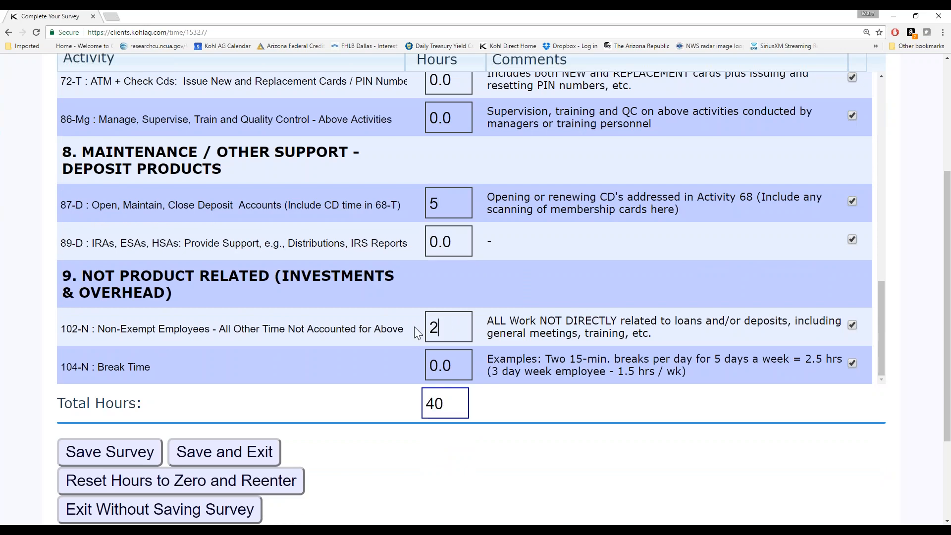
click(462, 365)
text(1)
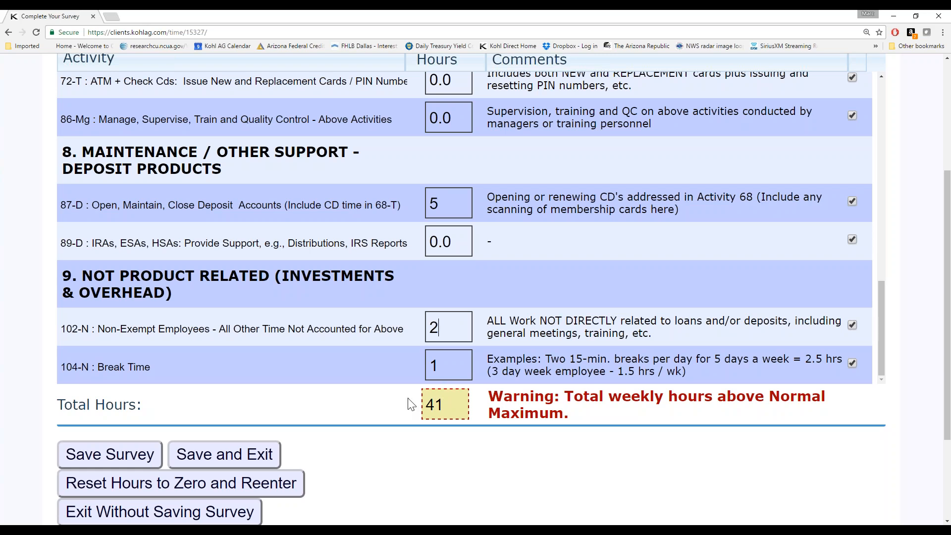
Step: Lower 102-N to 1 hour and 4-B to 4.5, and raise 2-A to 10.5
key(BackSpace)
text(1)
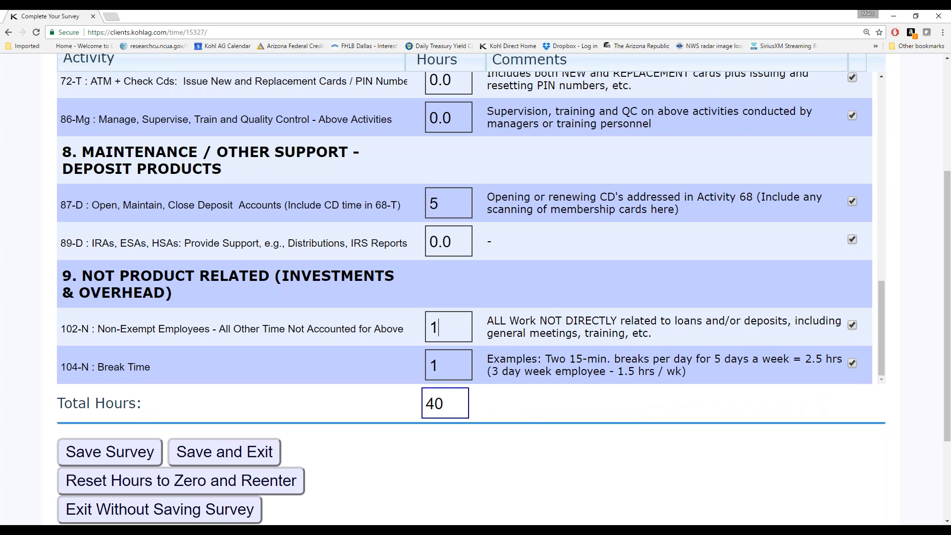
scroll(466, 415, up, 8)
scroll(464, 327, up, 10)
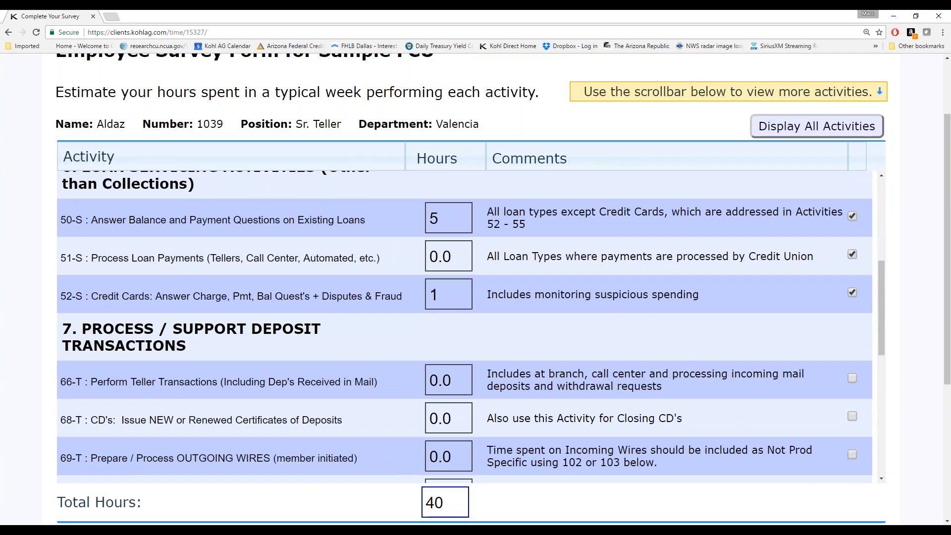
scroll(465, 347, up, 3)
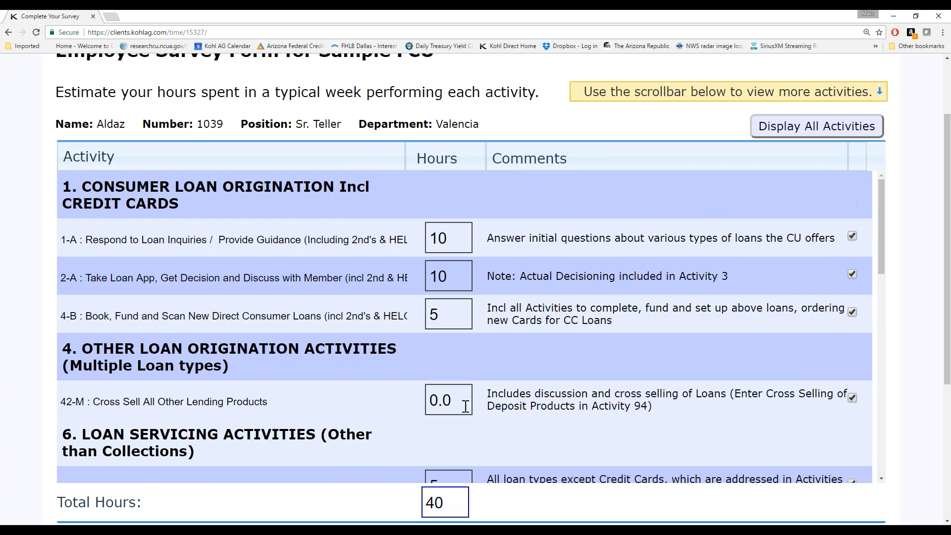
drag(439, 315, 424, 315)
text(4.5)
click(450, 276)
text(.5)
key(Tab)
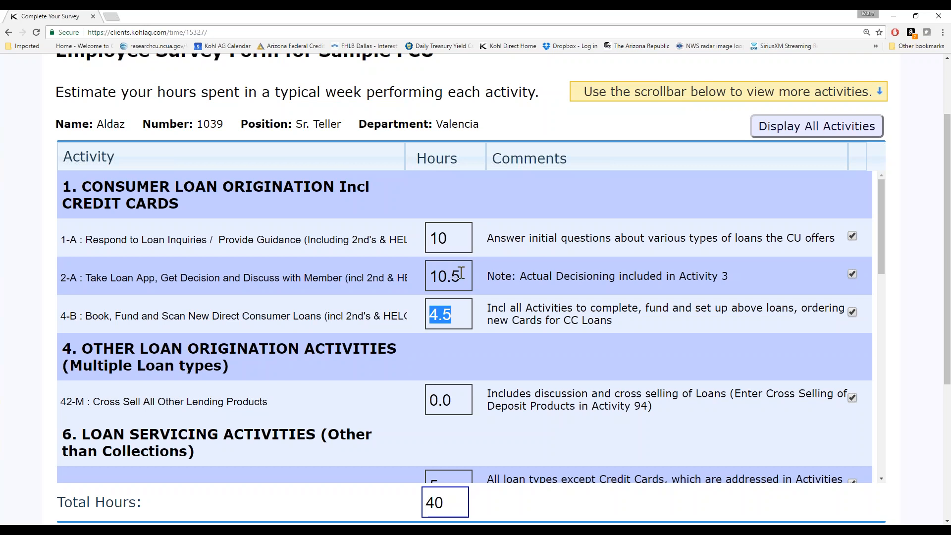
scroll(461, 272, down, 9)
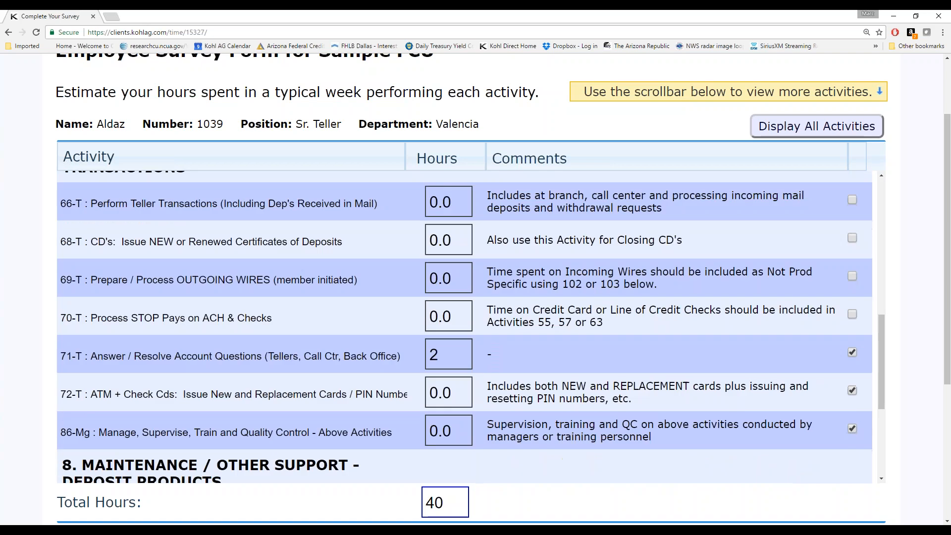
Step: Save the 40-hour survey and exit the form with Save and Exit
drag(946, 273, 947, 384)
click(93, 360)
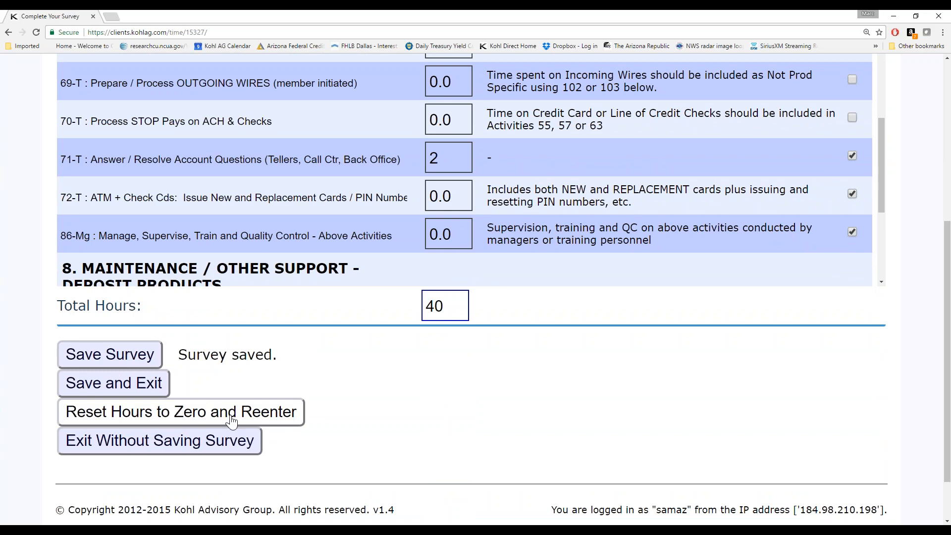
click(137, 390)
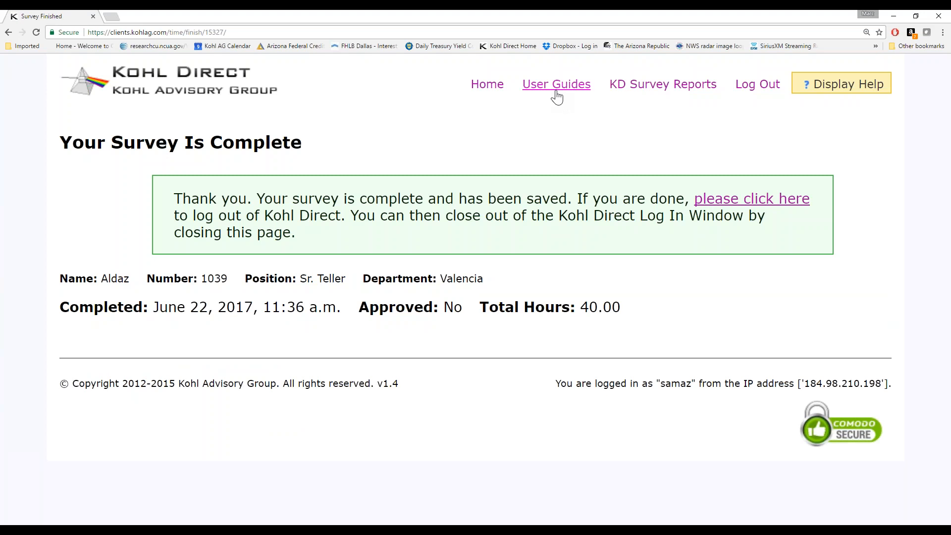
Step: Log out of the employee account and sign in with the manager's username and password
click(767, 89)
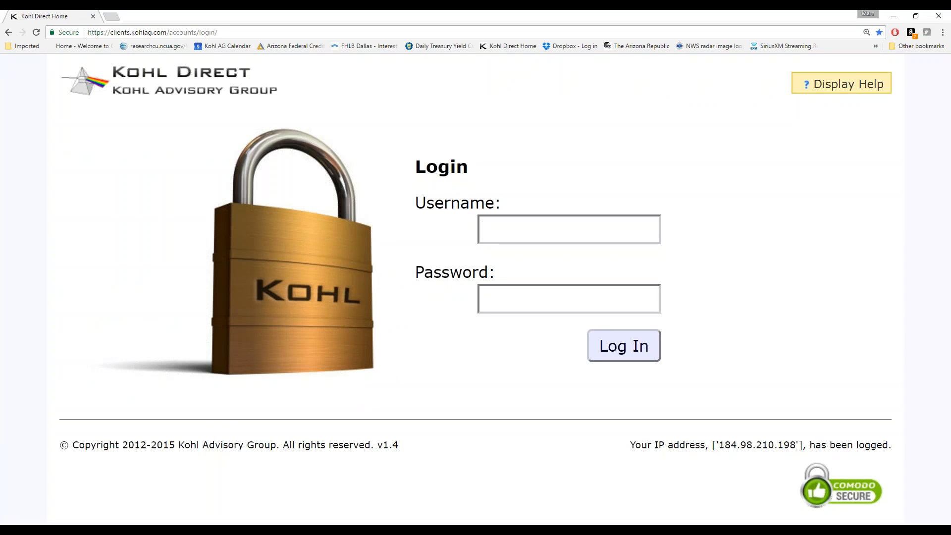
text(samazm)
key(Tab)
text(*****)
key(Return)
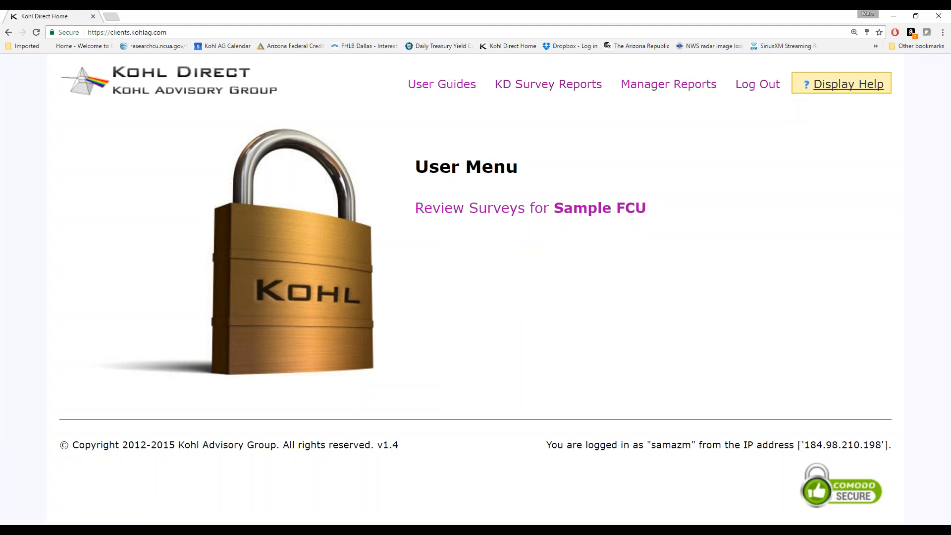
Step: Open the Sample FCU surveys for review, sort by employee number then department, and find the Valencia rows
click(472, 216)
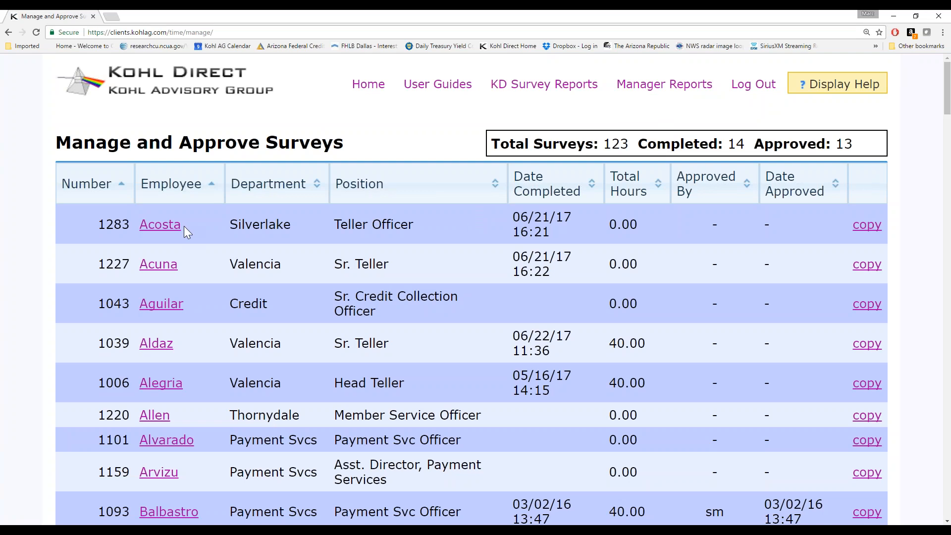
click(123, 184)
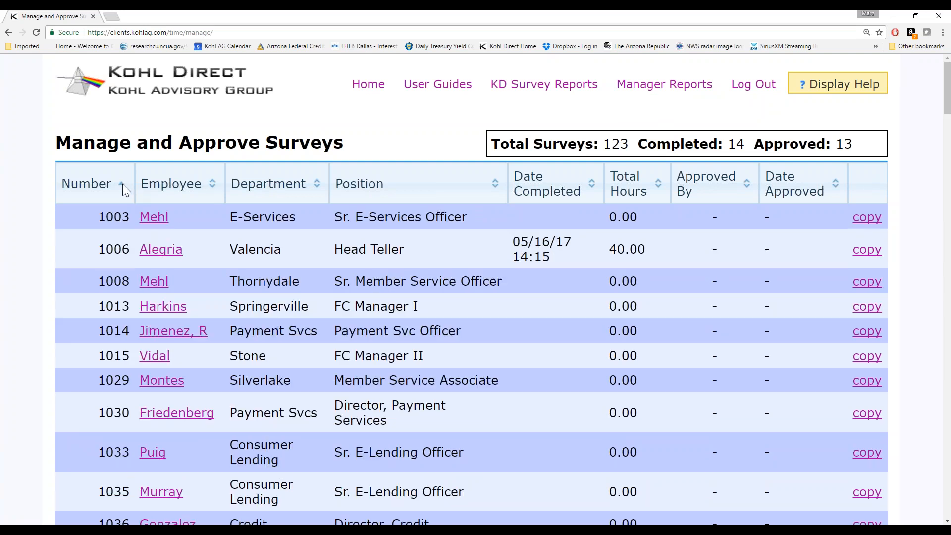
click(316, 186)
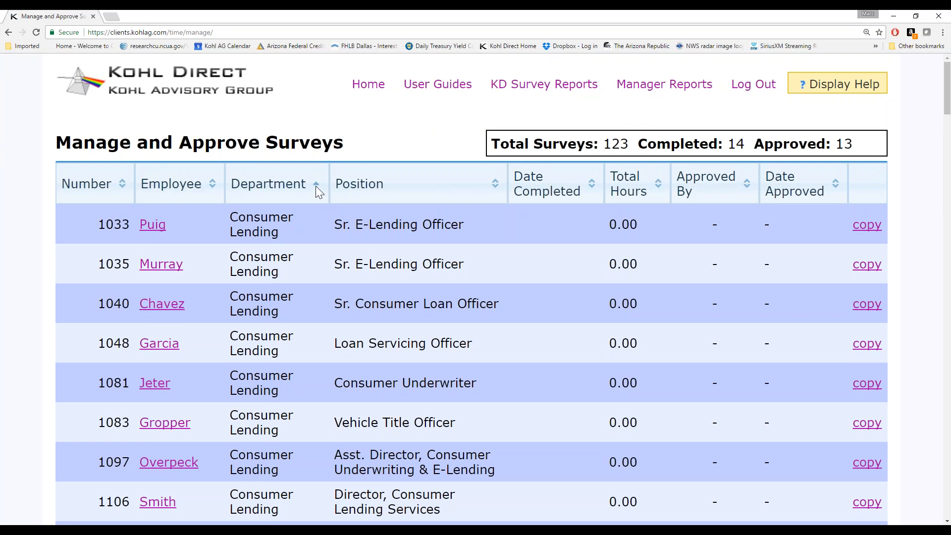
scroll(329, 269, down, 5)
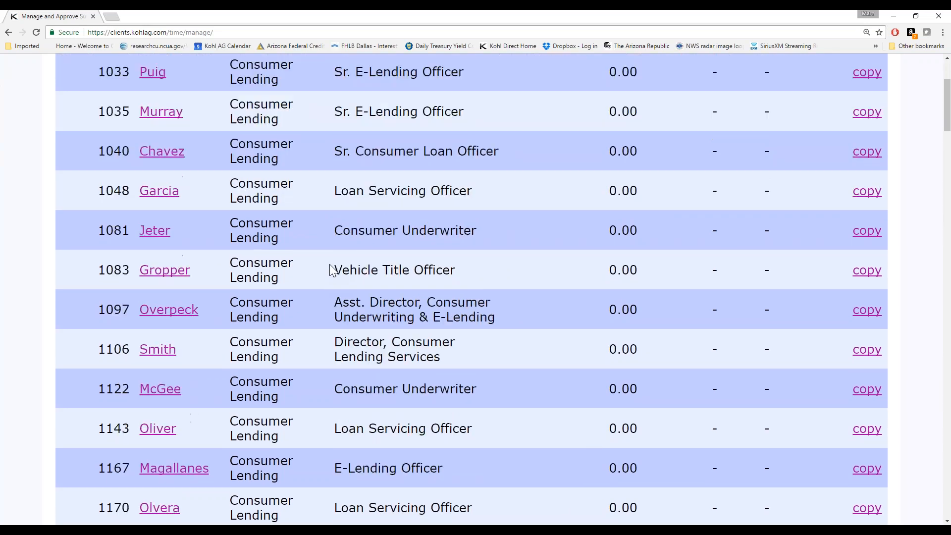
scroll(332, 270, down, 11)
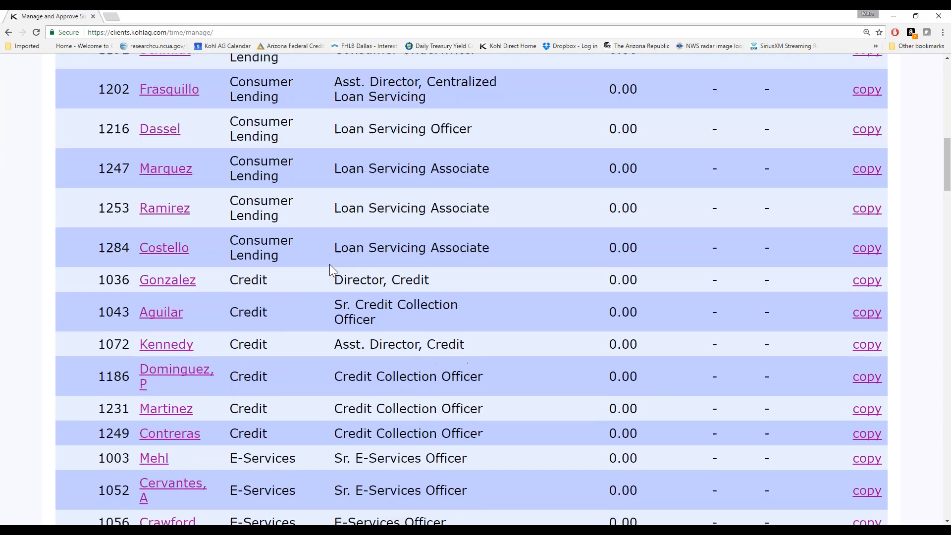
scroll(332, 270, down, 12)
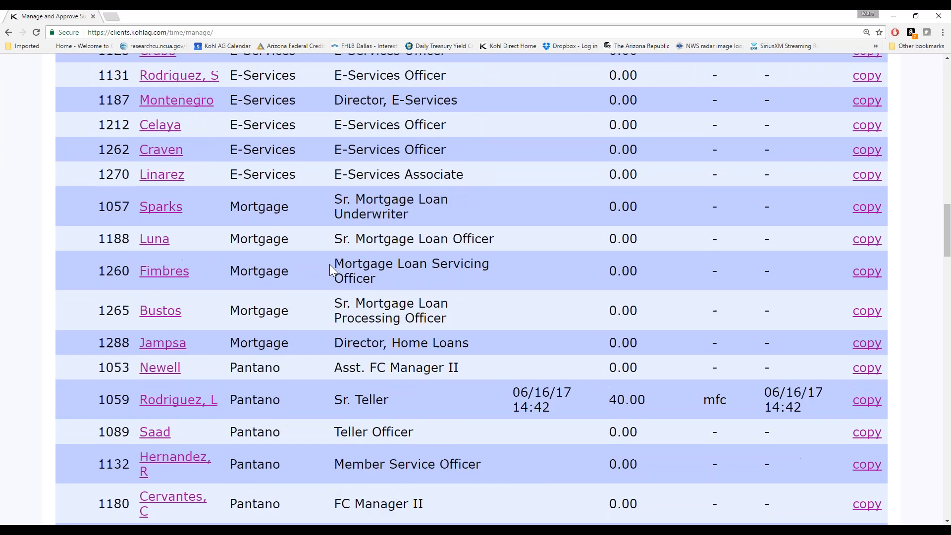
scroll(329, 270, down, 16)
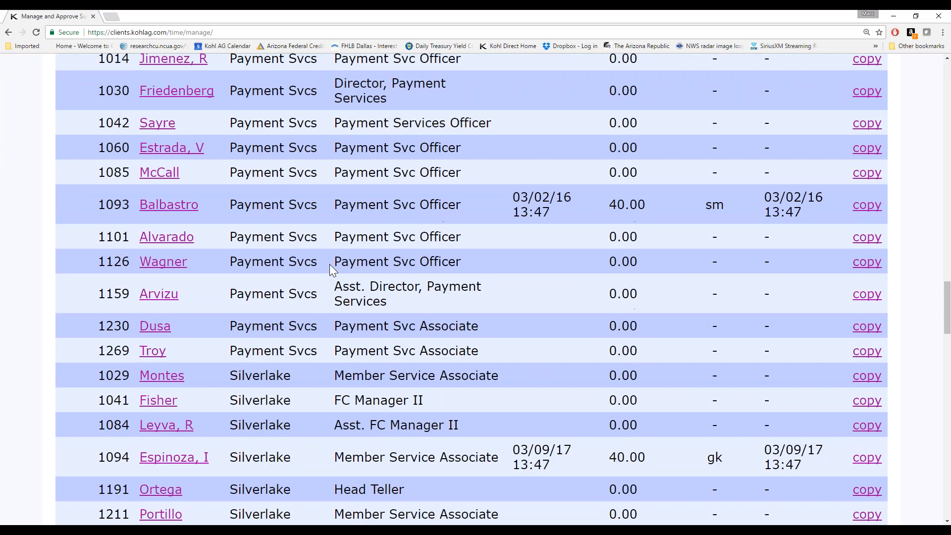
scroll(330, 267, down, 16)
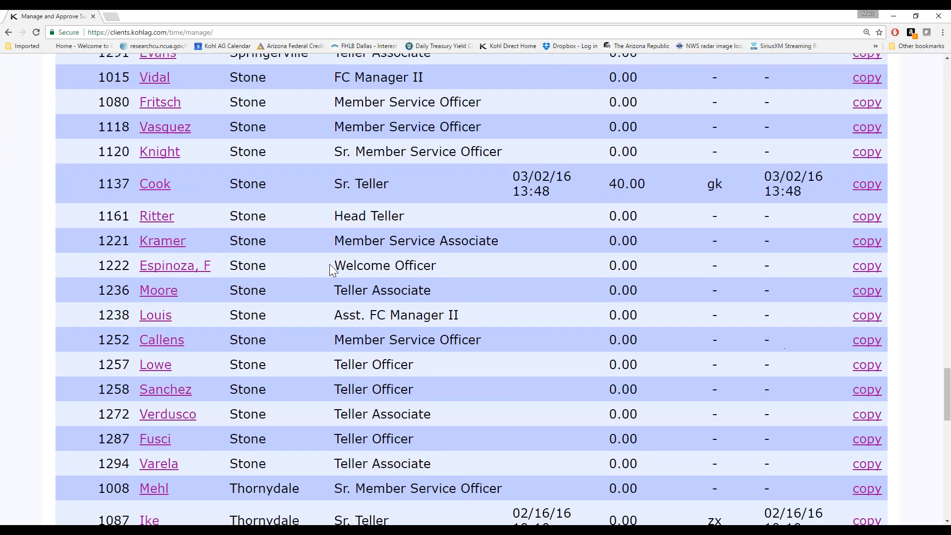
scroll(330, 270, down, 9)
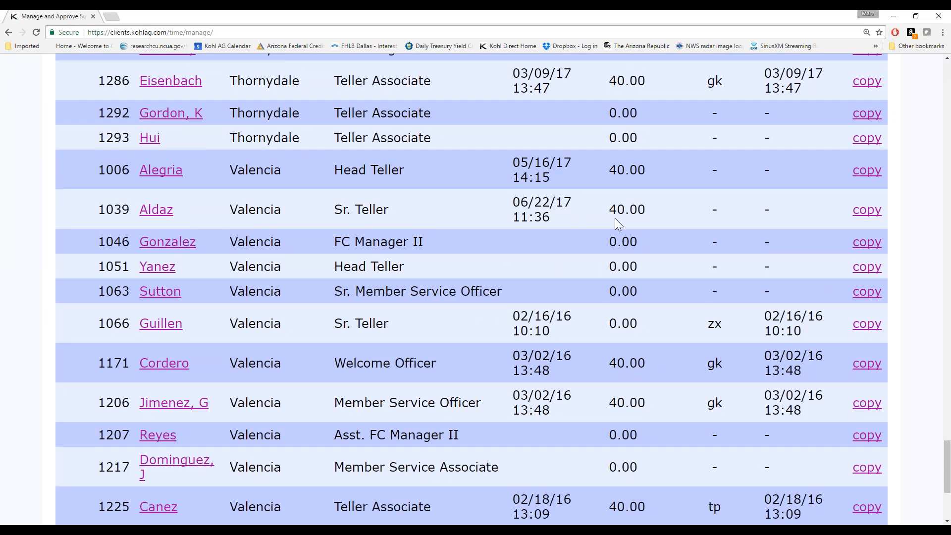
Step: Open the Valencia Sr. Teller's survey, enter the approver's initials, and approve it
click(157, 211)
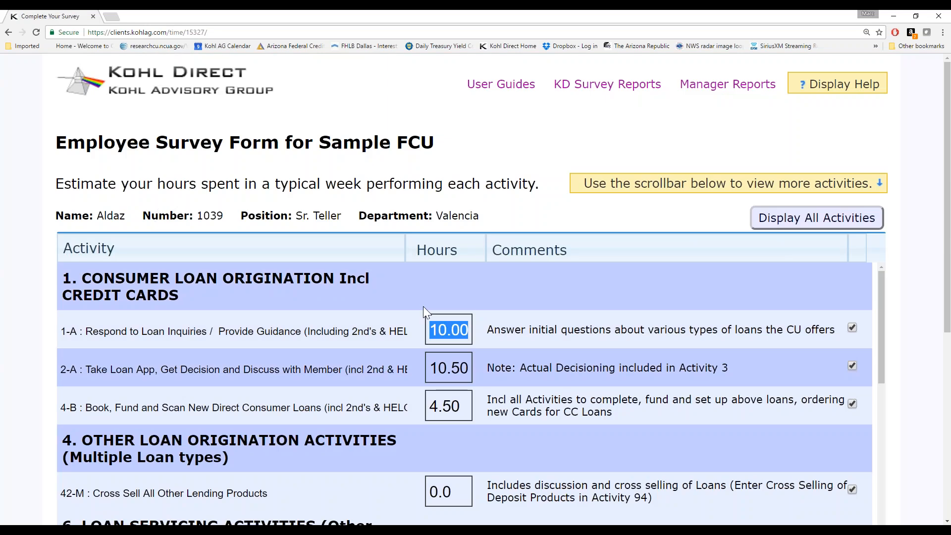
scroll(499, 350, down, 4)
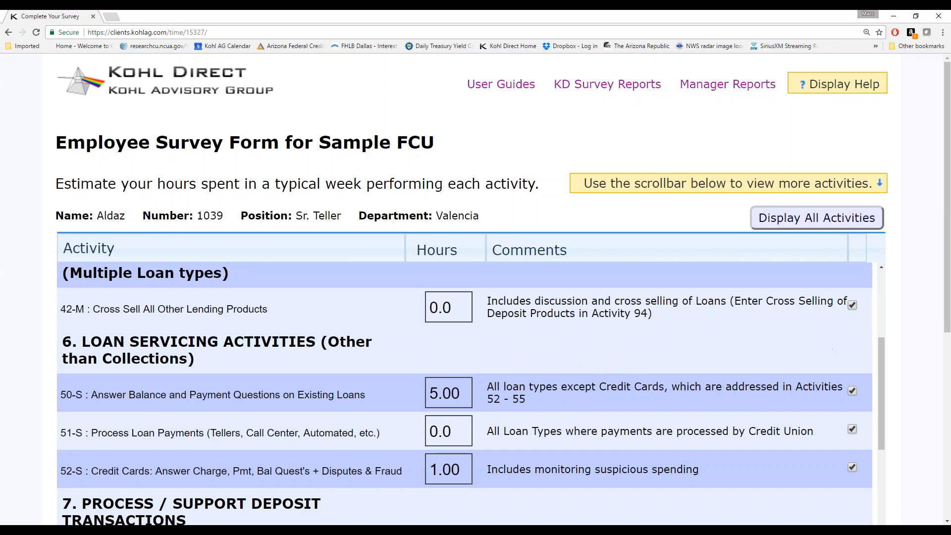
scroll(464, 394, down, 6)
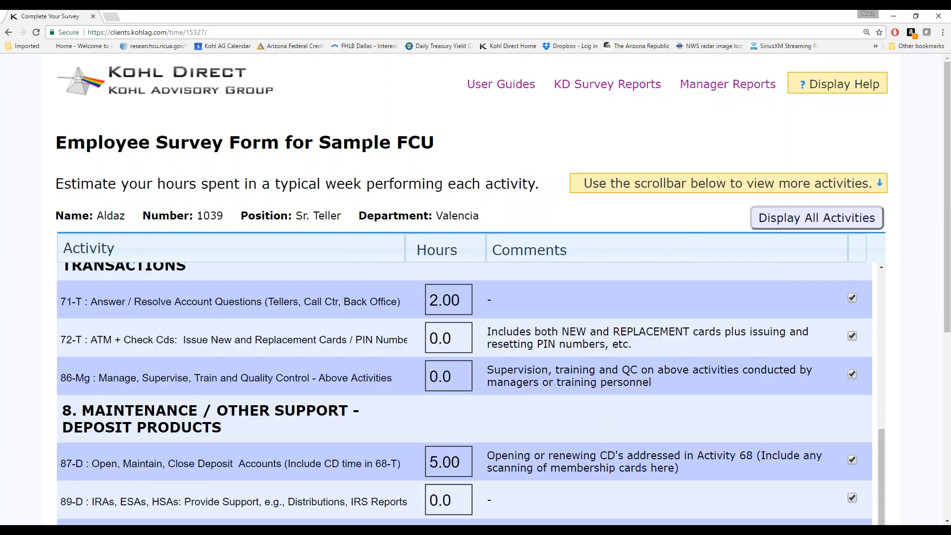
scroll(465, 394, down, 5)
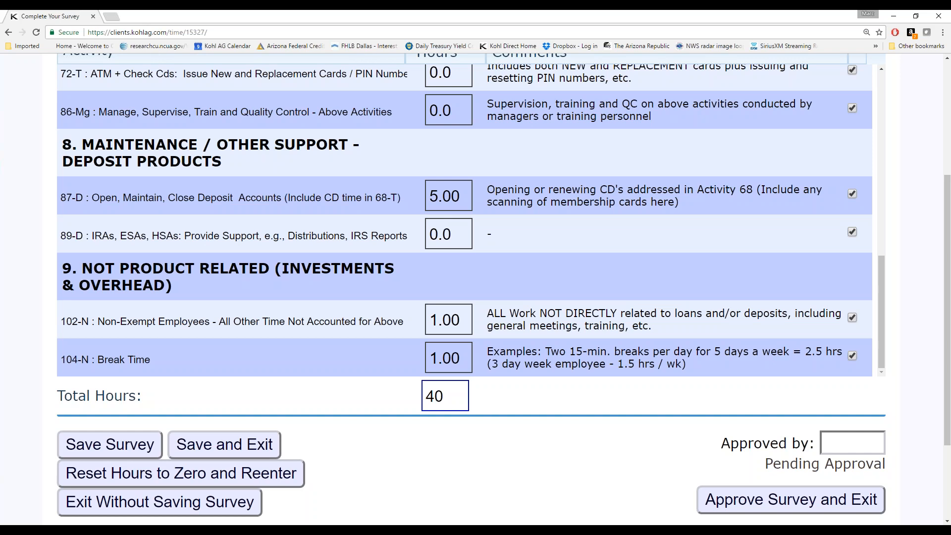
click(838, 444)
text(mic)
click(819, 501)
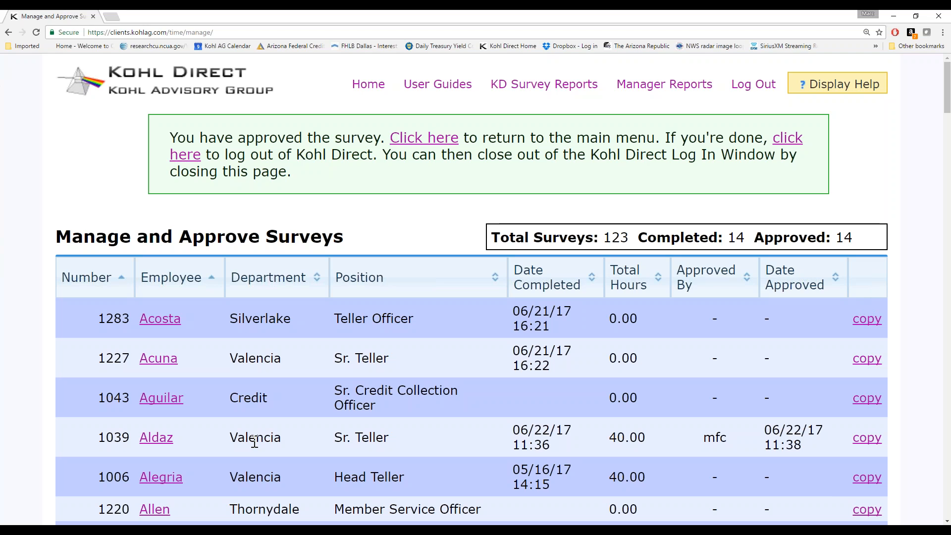
Step: Sort surveys by Department descending and start copying Aldaz's 40-hour Sr. Teller survey
click(315, 278)
click(316, 276)
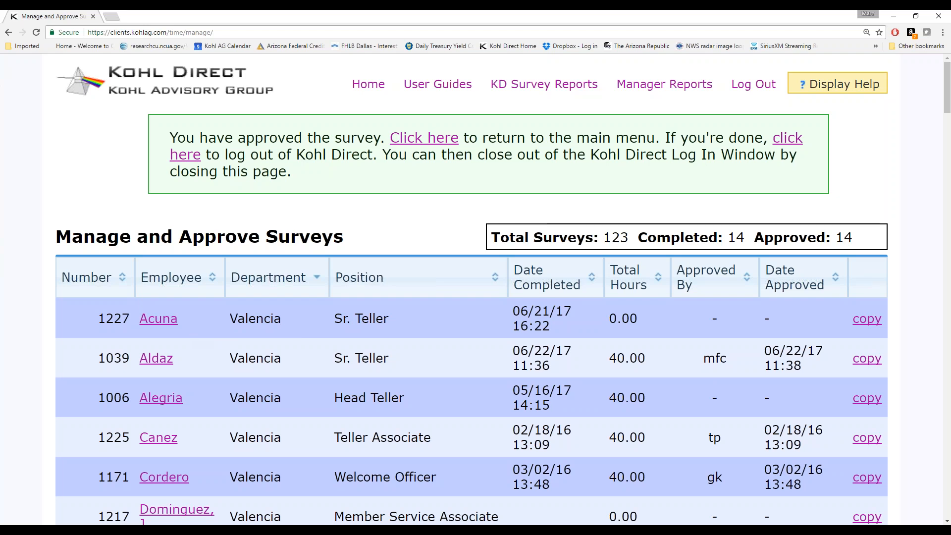
click(873, 361)
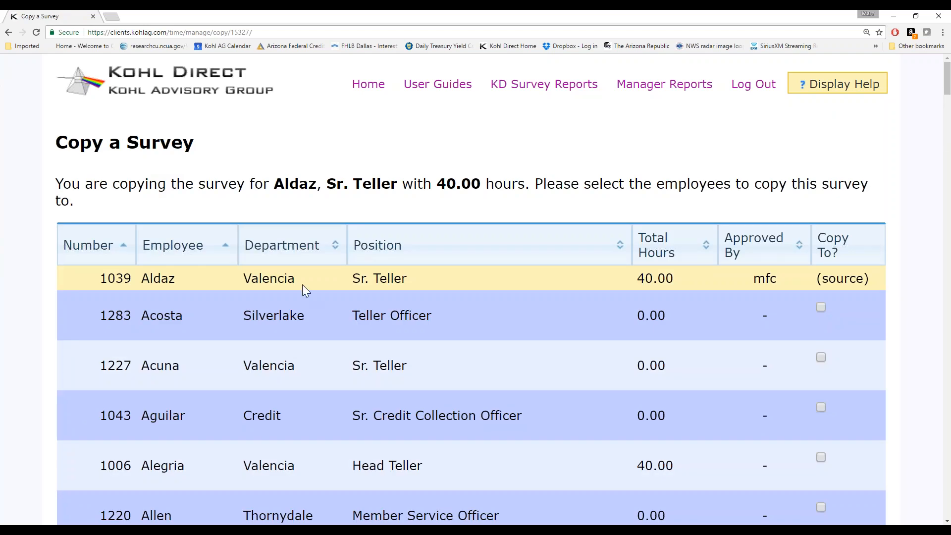
Step: Choose Valencia employees Acuna and Alegria as recipients of Aldaz's survey and submit the copy
click(337, 244)
click(337, 244)
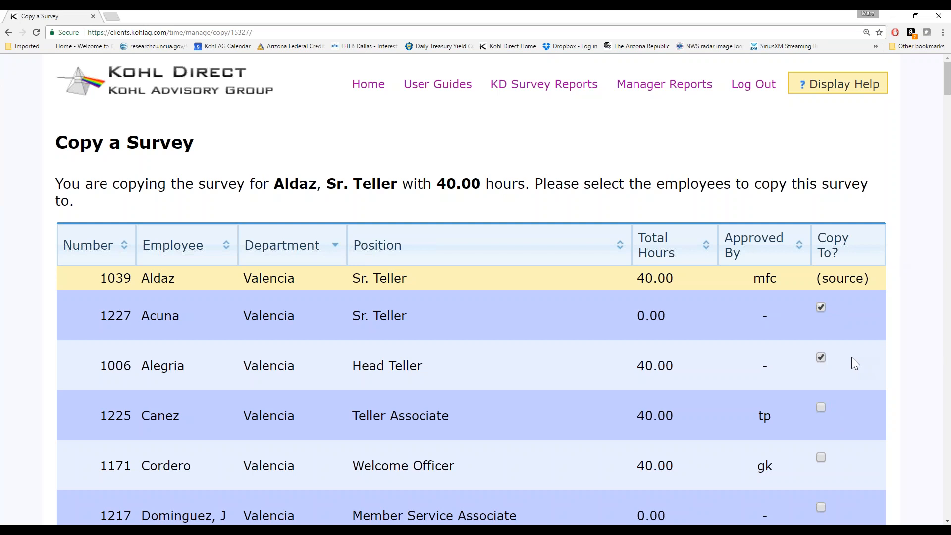
drag(948, 88, 947, 124)
drag(947, 92, 948, 515)
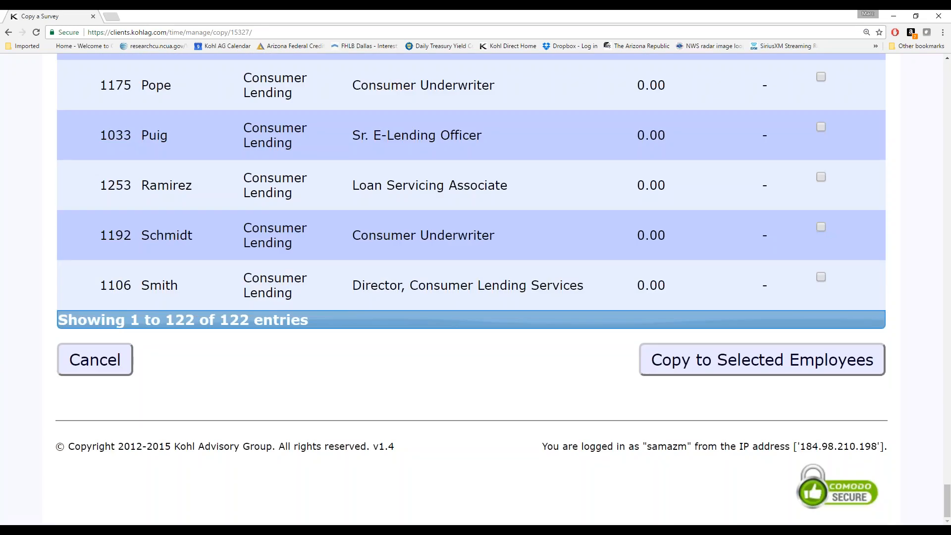
click(762, 359)
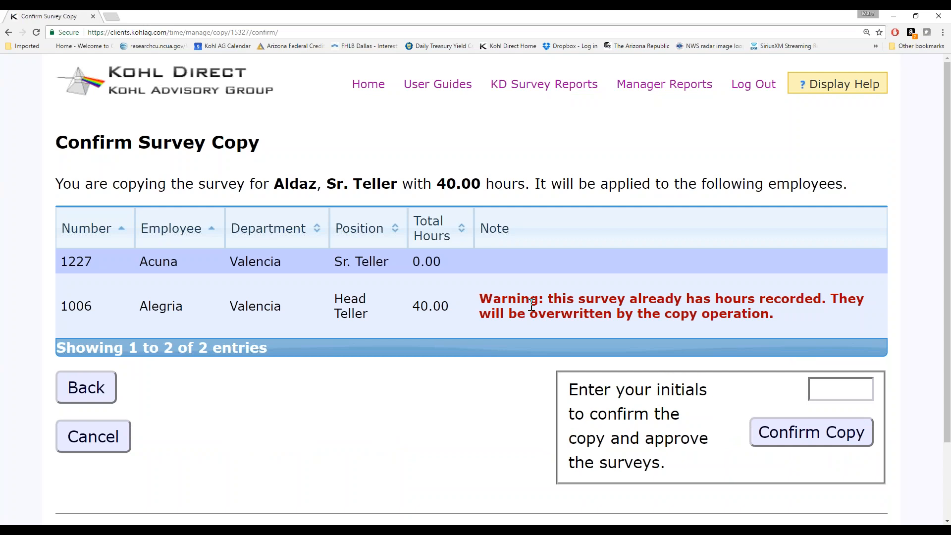
Step: Confirm the copy with your initials so Acuna and Alegria get 40.00 approved hours
click(820, 383)
text(mfc)
key(Return)
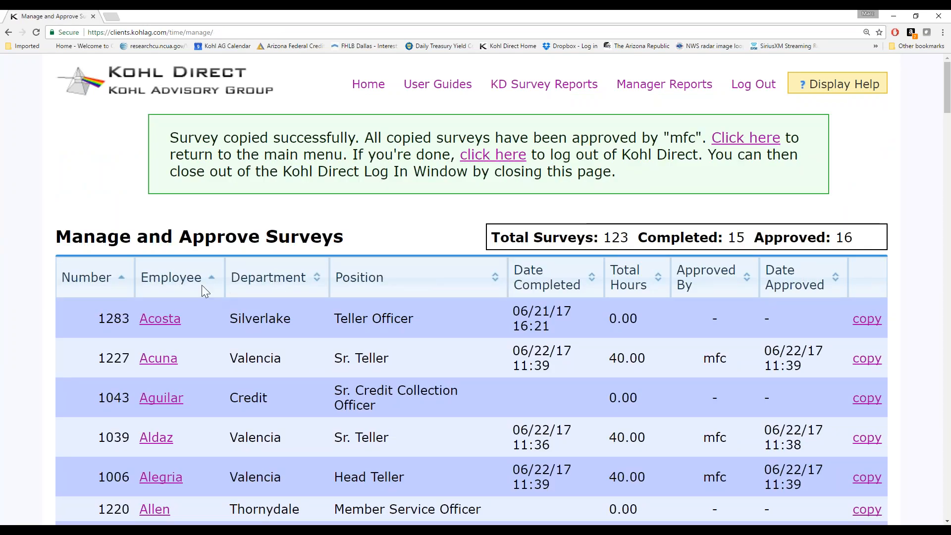
click(318, 279)
Step: List surveys by Department descending and review the three approved 40.00-hour Valencia surveys
click(318, 278)
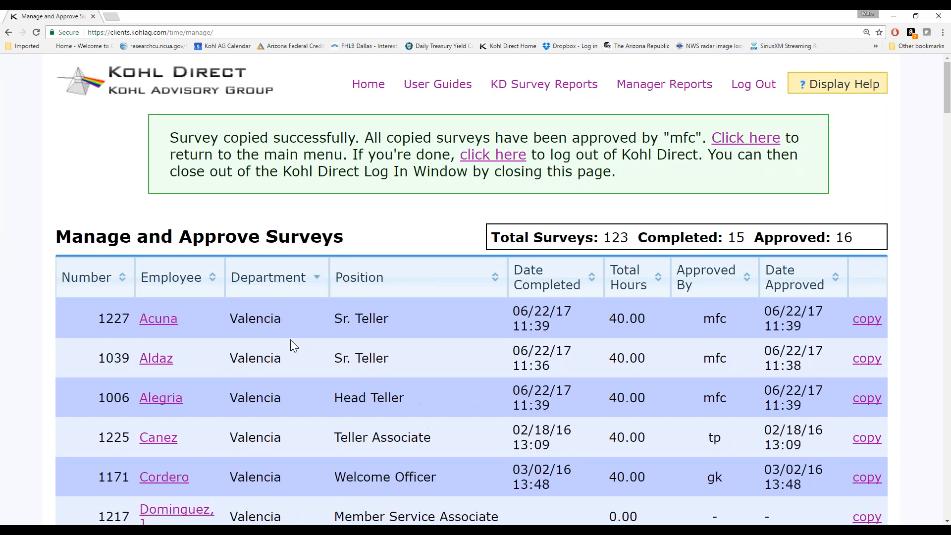
scroll(291, 342, down, 1)
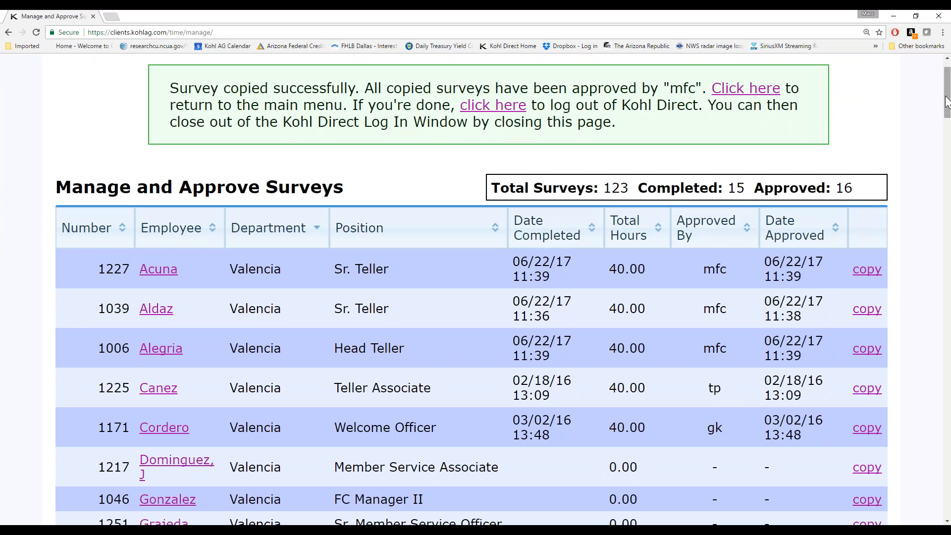
drag(947, 102, 941, 68)
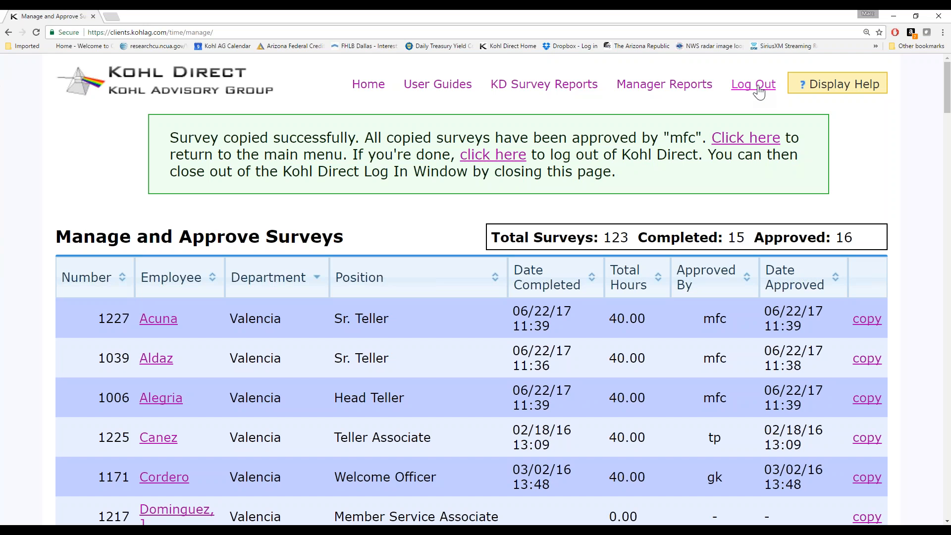
Step: Log out of the manager account, then view and dismiss the login page help
click(758, 90)
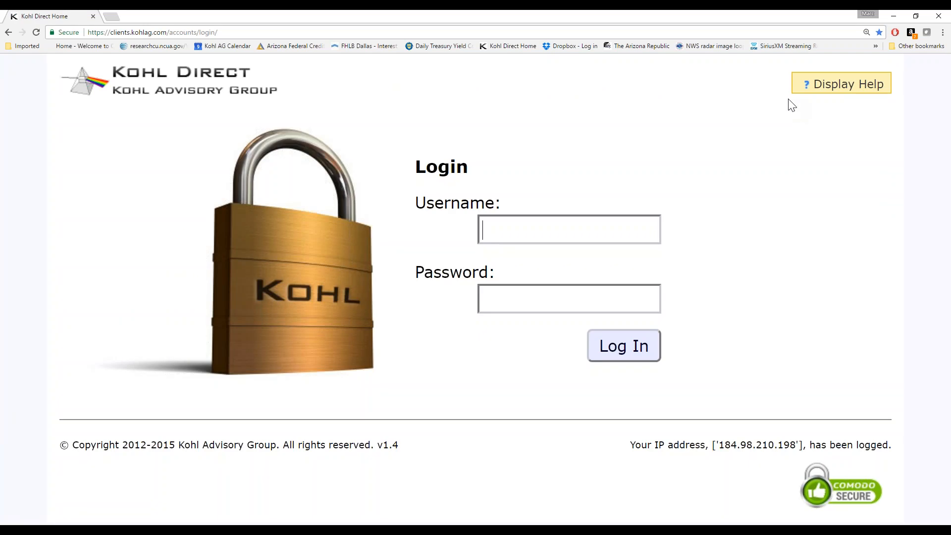
click(847, 92)
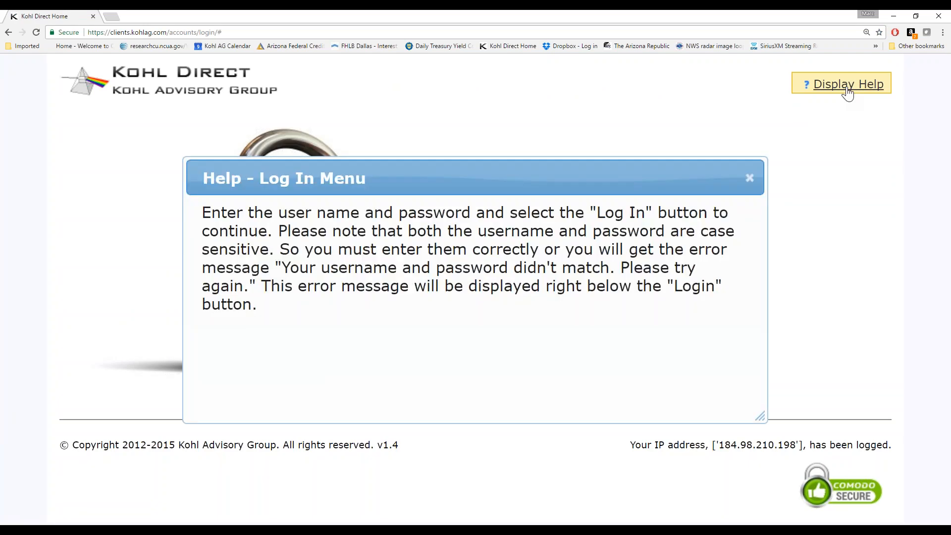
click(749, 178)
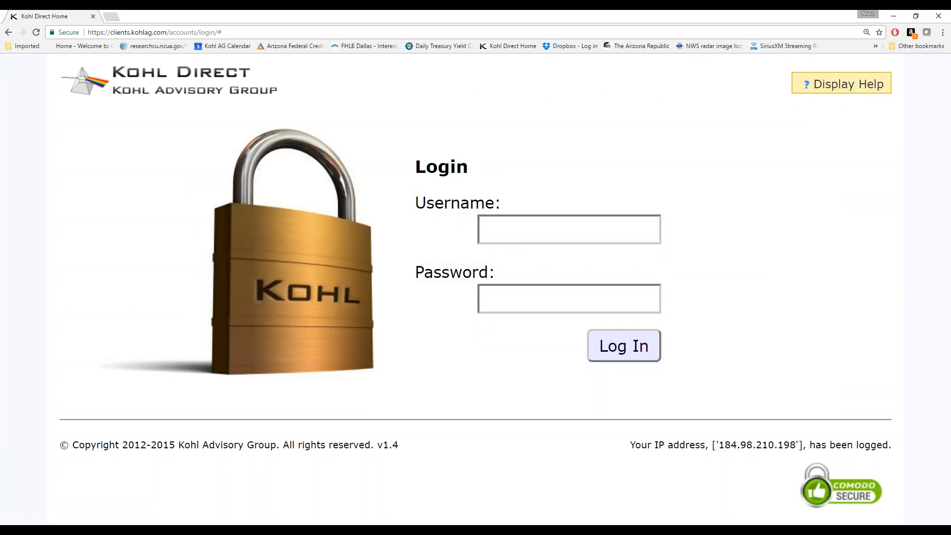